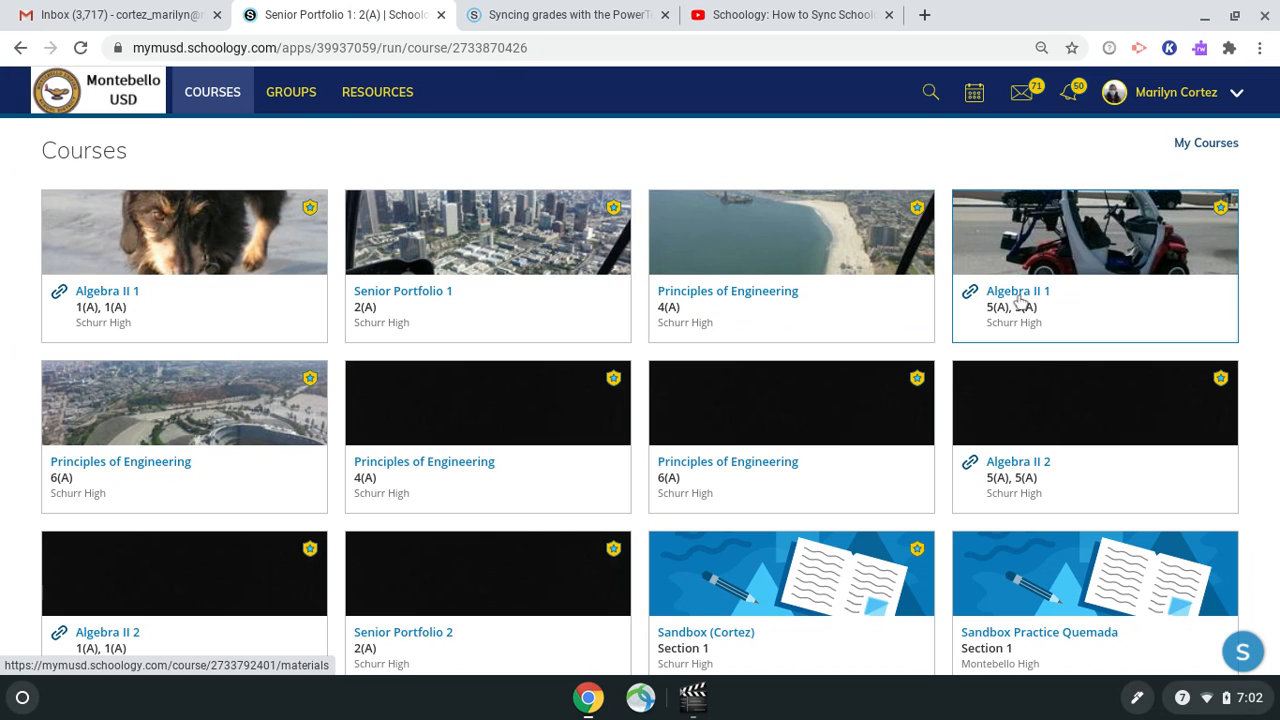
# Open the Algebra II 1 5(A), 5(A) course and view its Grade Setup categories.
pyautogui.click(1020, 301)
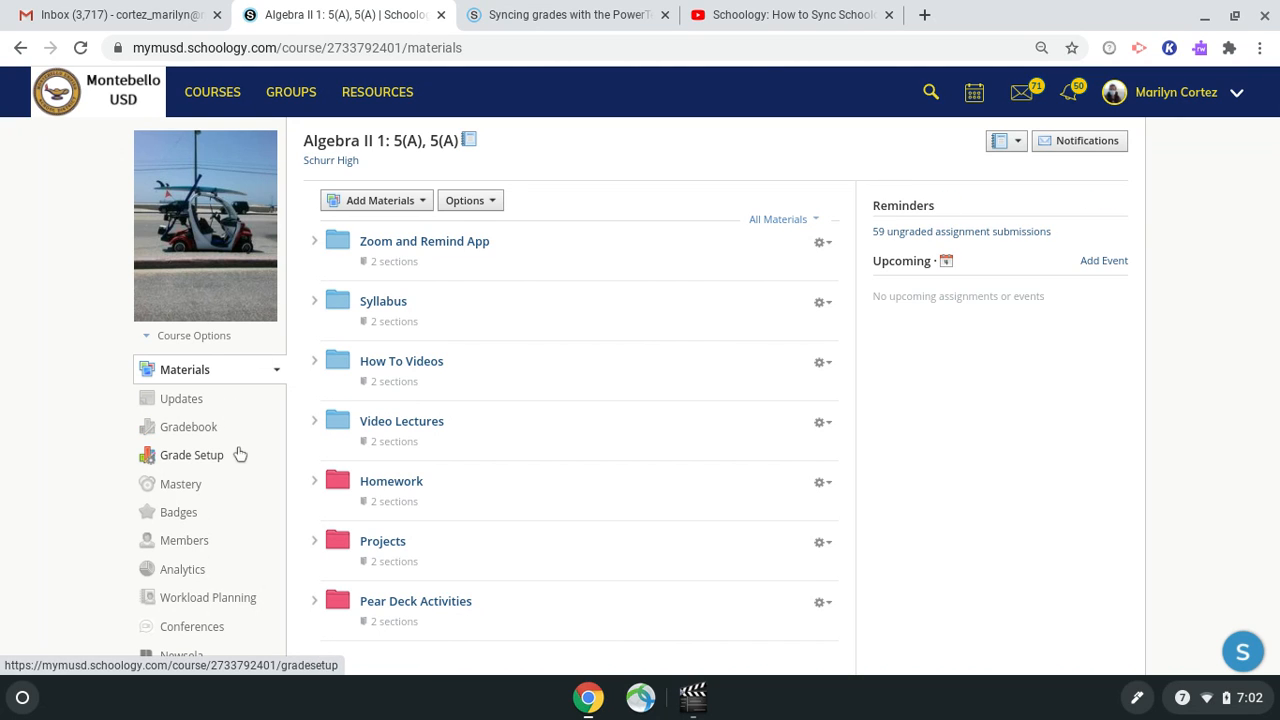
pyautogui.click(201, 436)
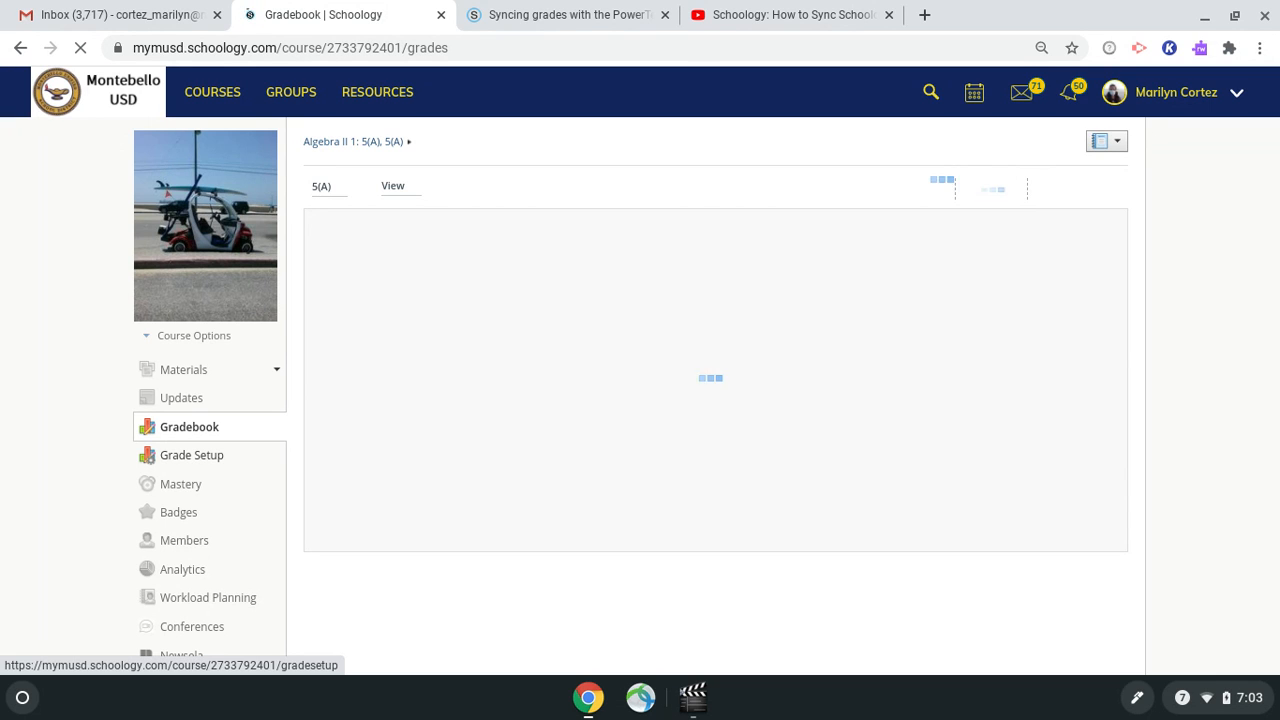
pyautogui.click(206, 466)
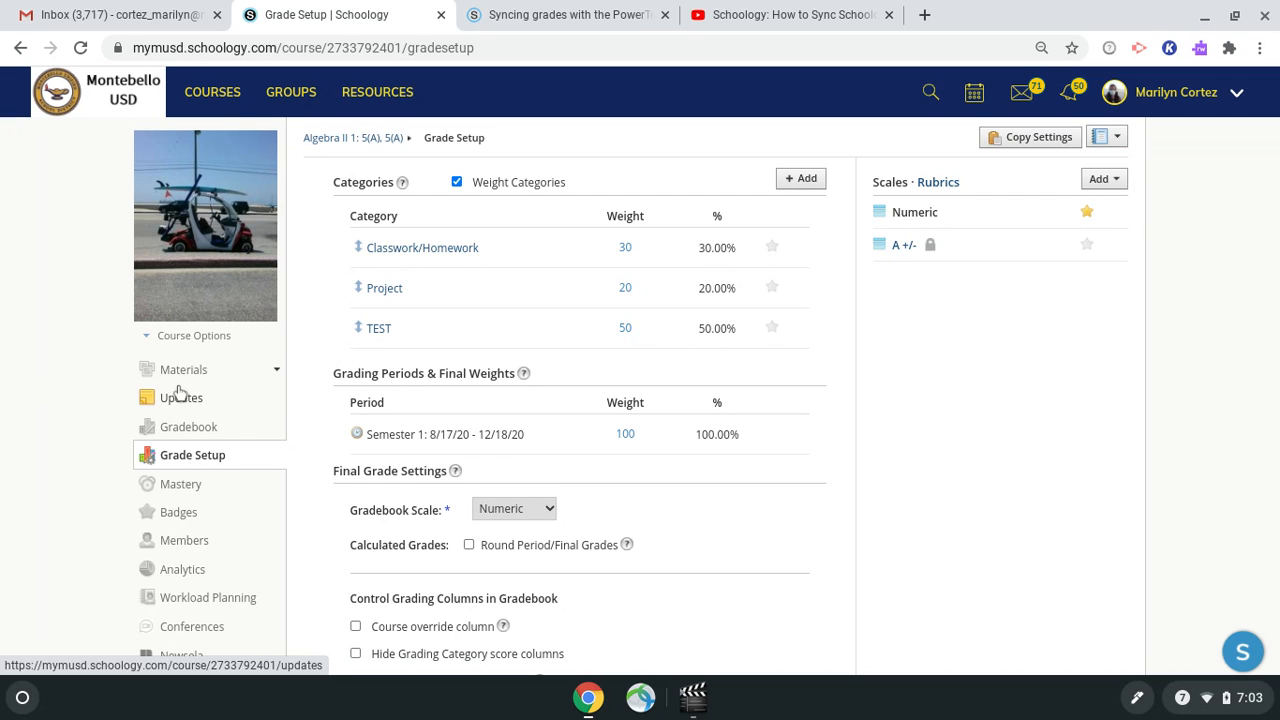
# Open the course's PowerSchool configuration for mapping categories.
pyautogui.scroll(-3, 191, 500)
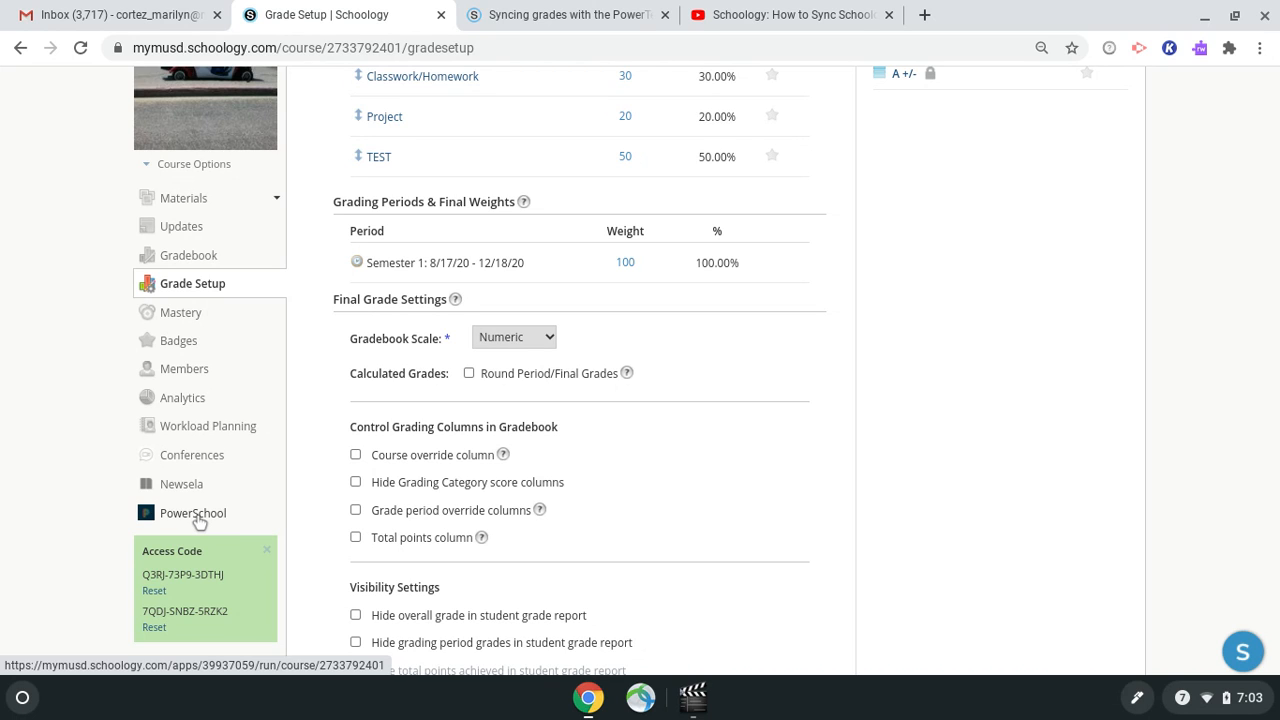
pyautogui.click(193, 513)
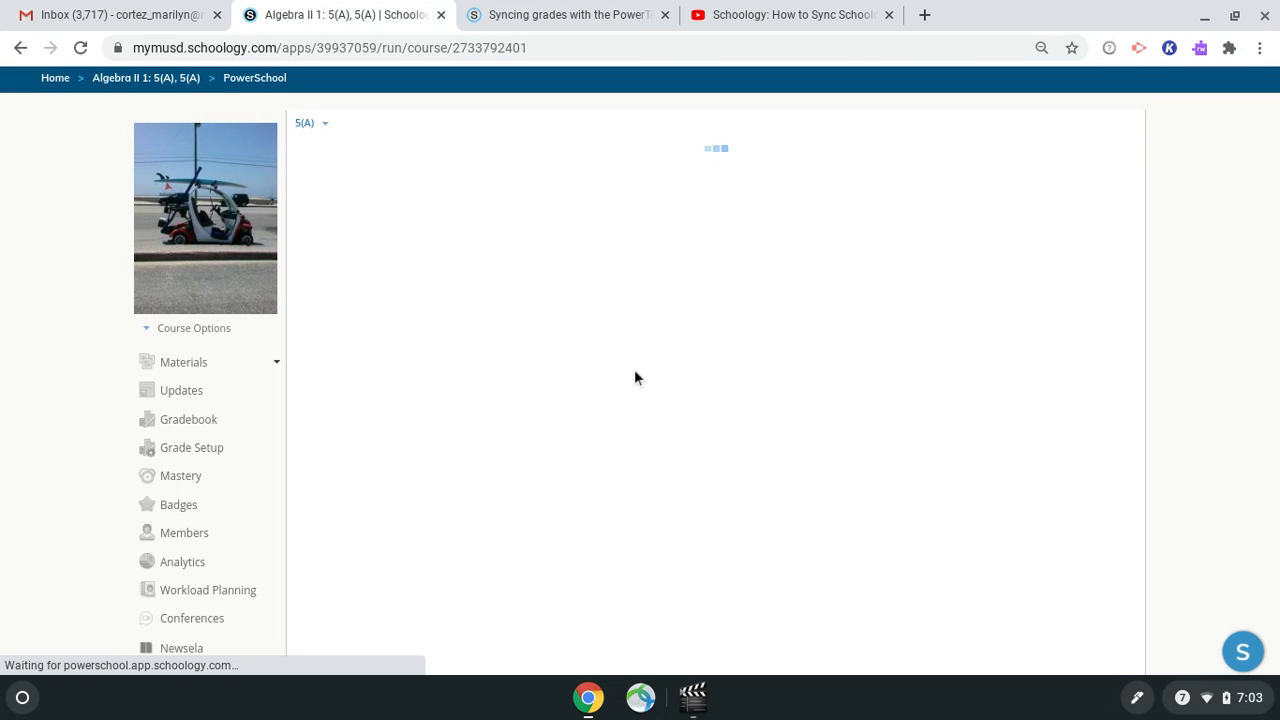
pyautogui.scroll(-2, 634, 375)
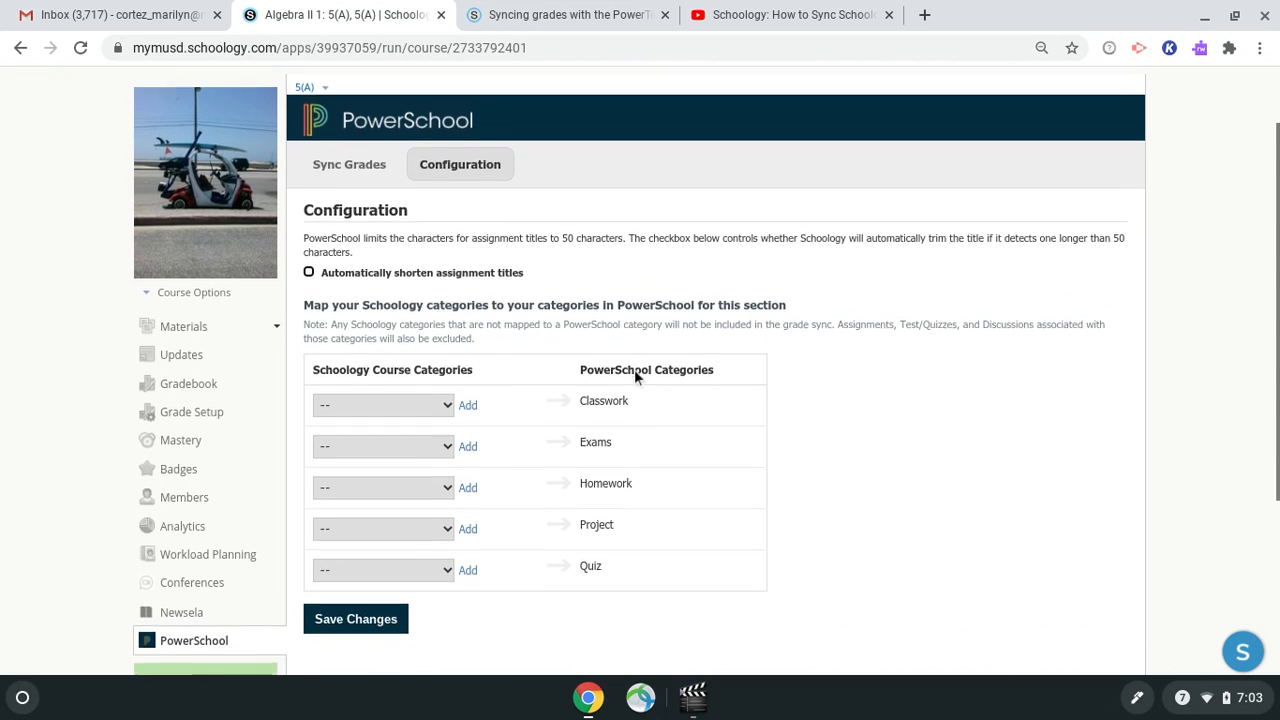
pyautogui.scroll(-1, 634, 375)
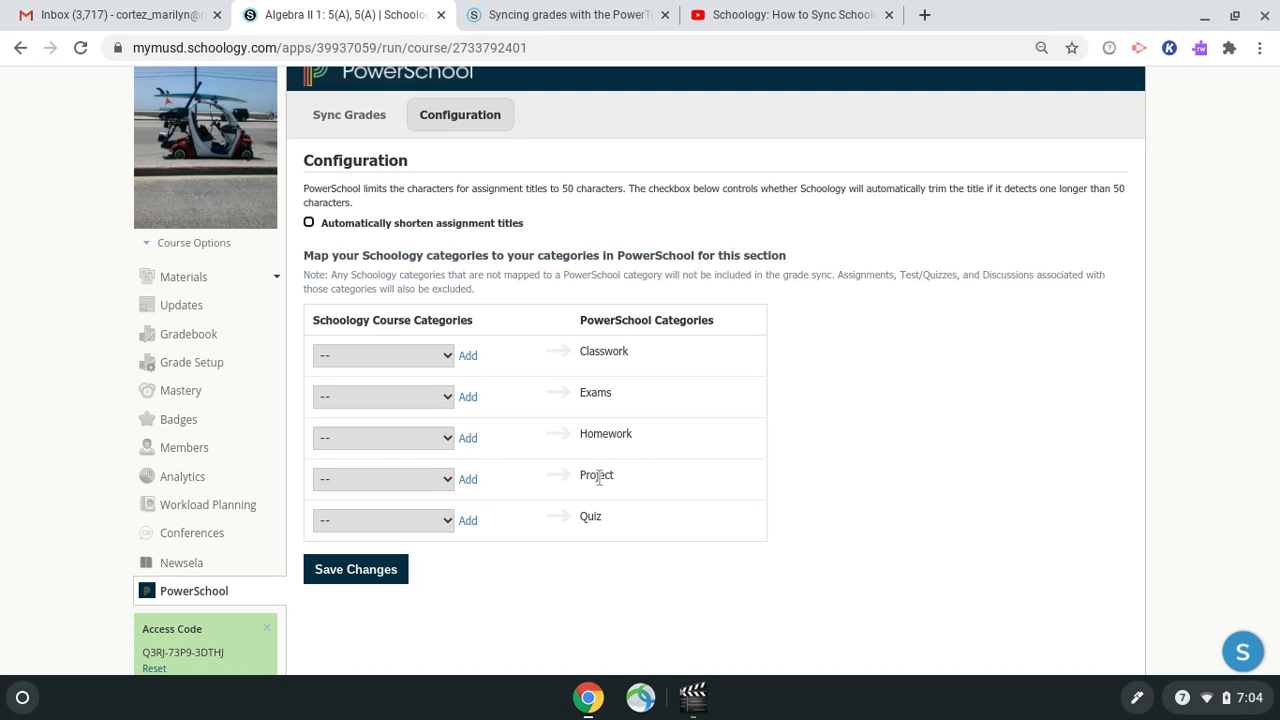
# Map Classwork/Homework to PowerSchool Classwork and Project to PowerSchool Project.
pyautogui.click(447, 356)
pyautogui.click(428, 416)
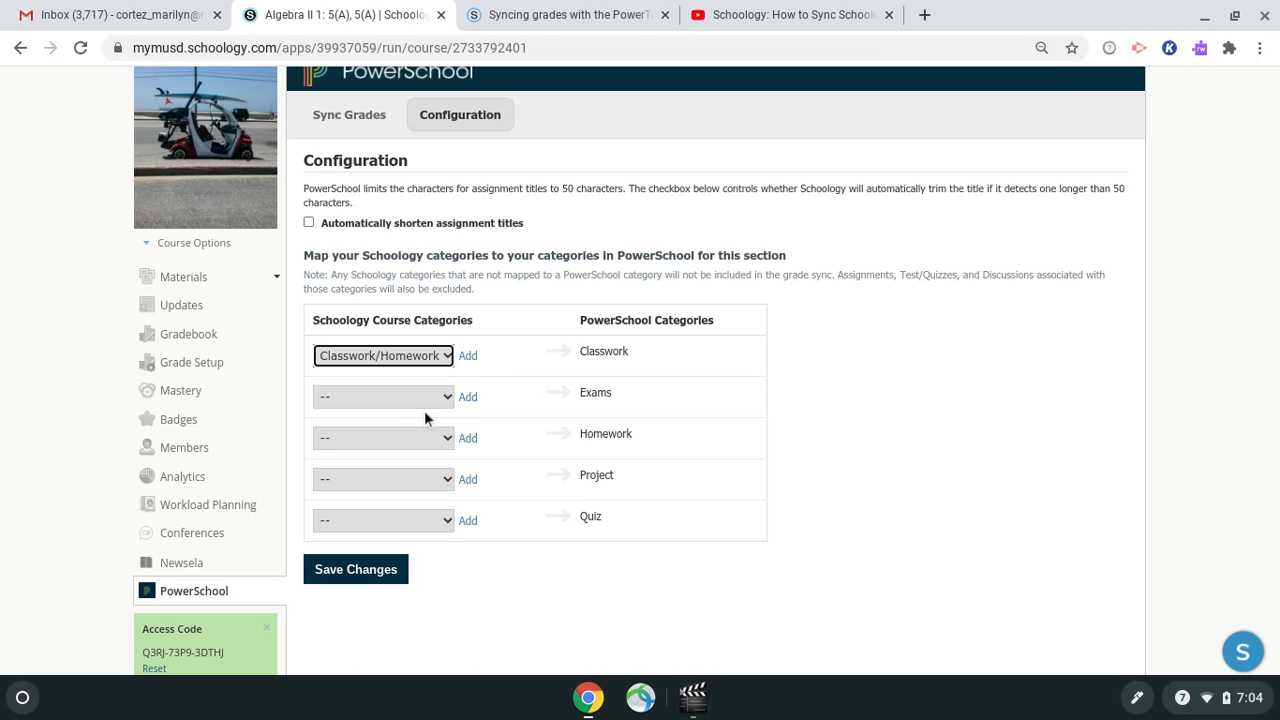
pyautogui.click(445, 481)
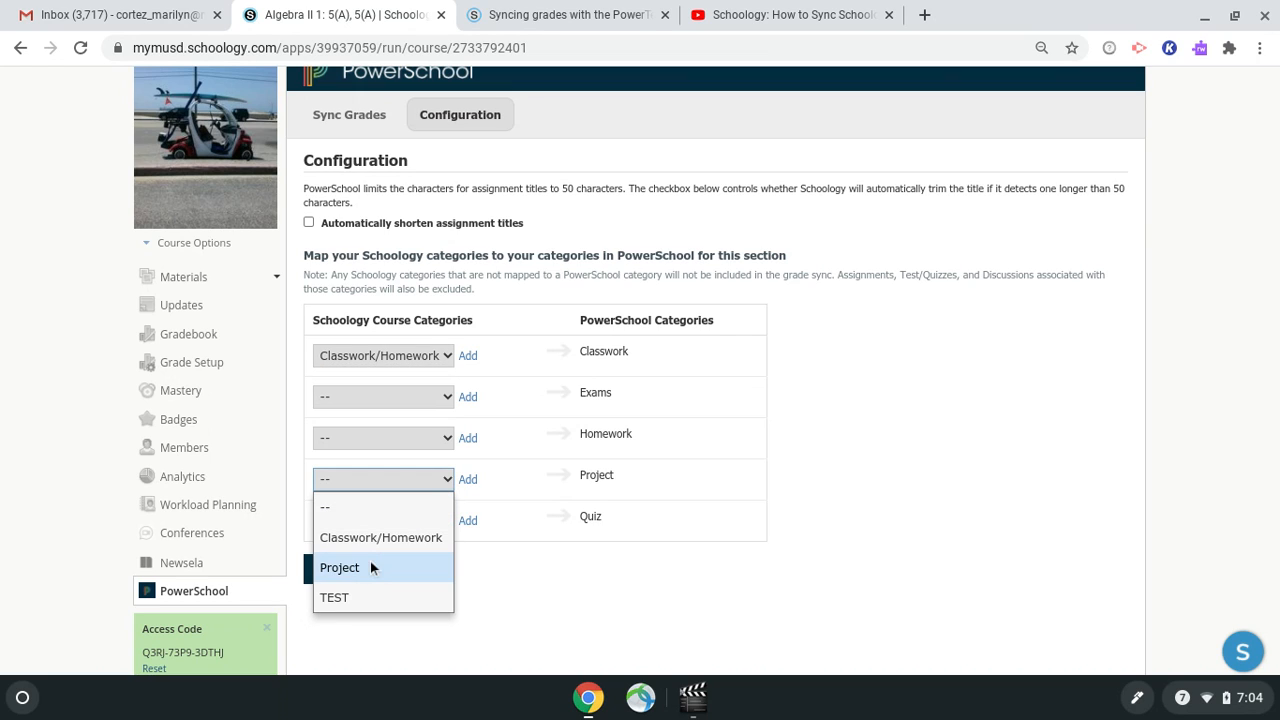
pyautogui.click(366, 567)
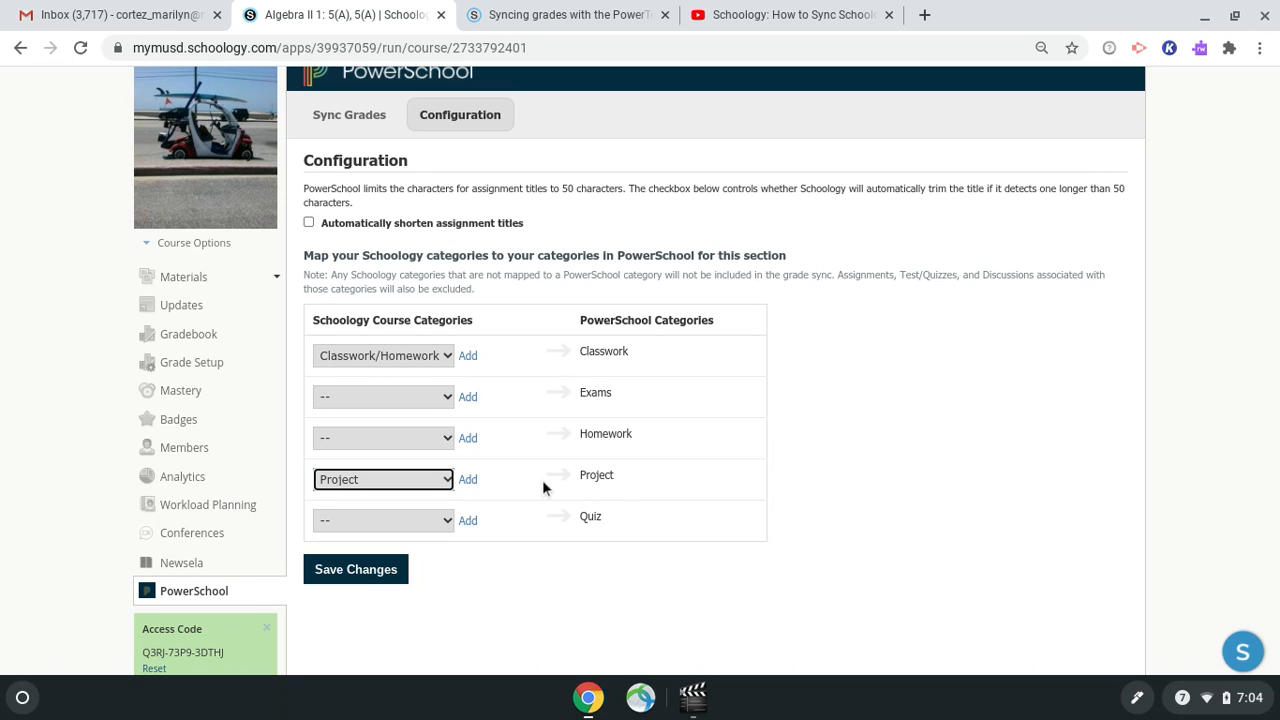
# Map TEST to PowerSchool Exams and save the category configuration.
pyautogui.click(447, 397)
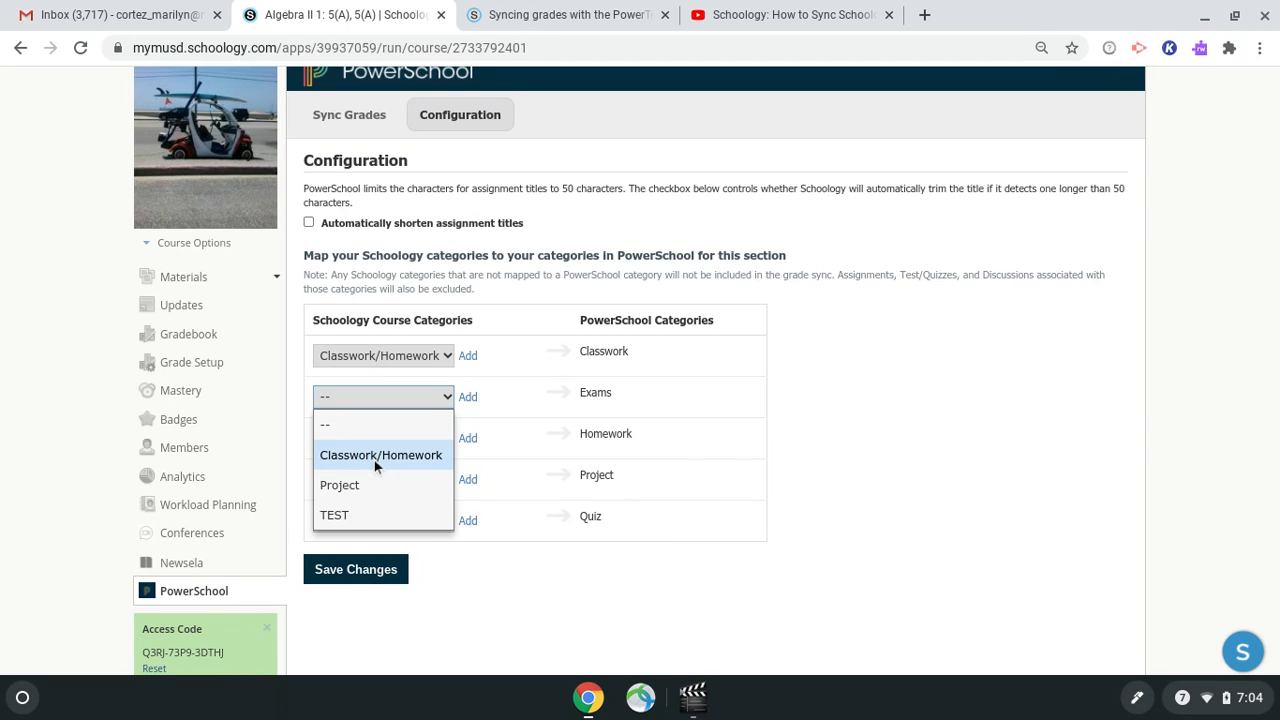
pyautogui.click(349, 514)
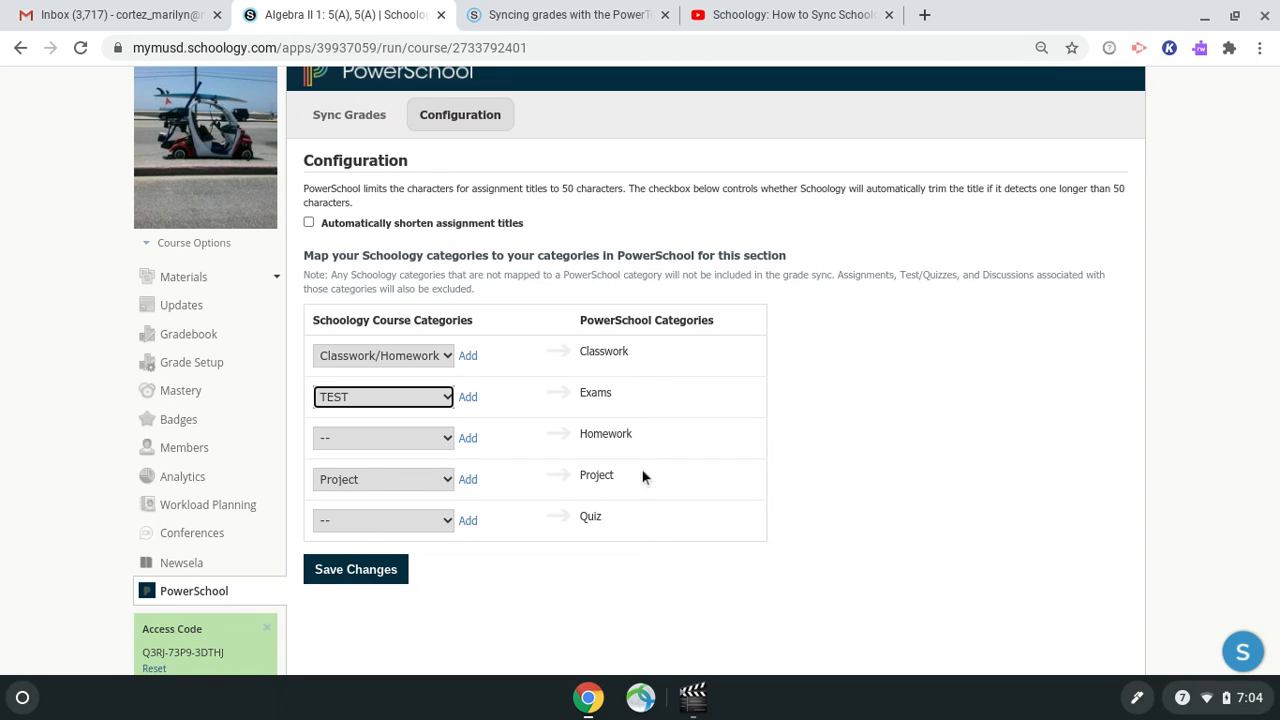
pyautogui.click(482, 572)
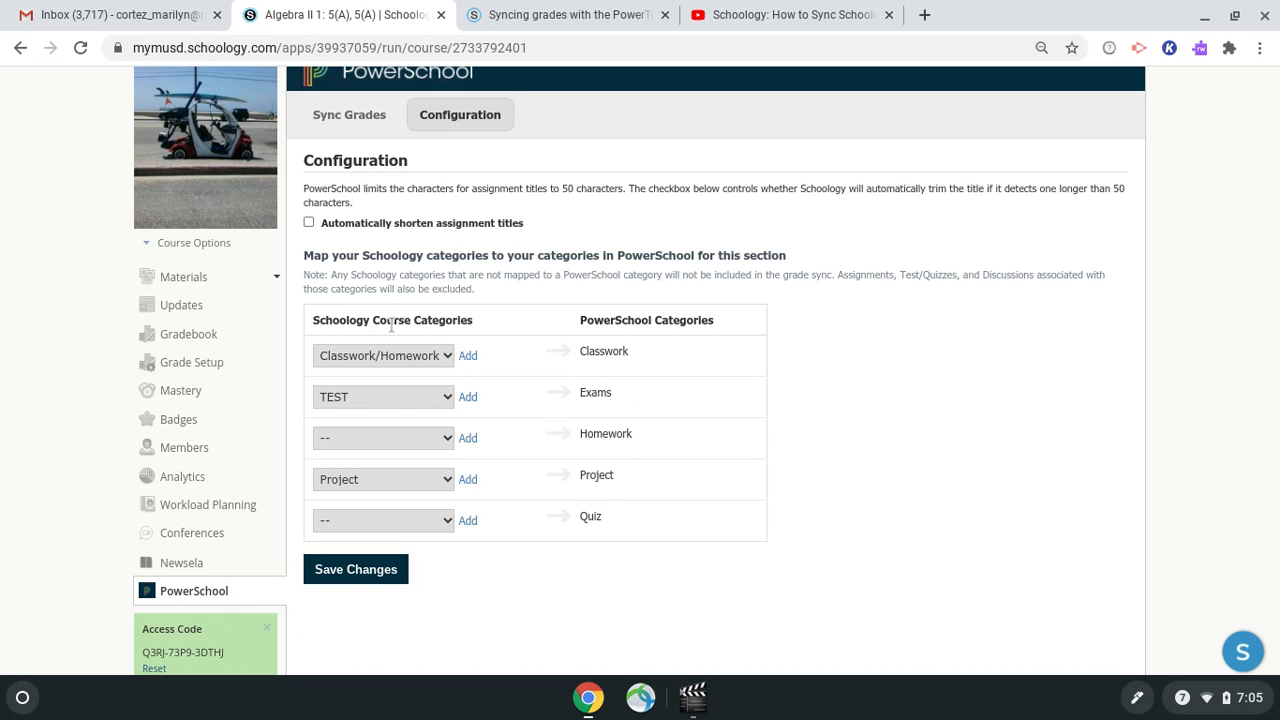
pyautogui.click(373, 580)
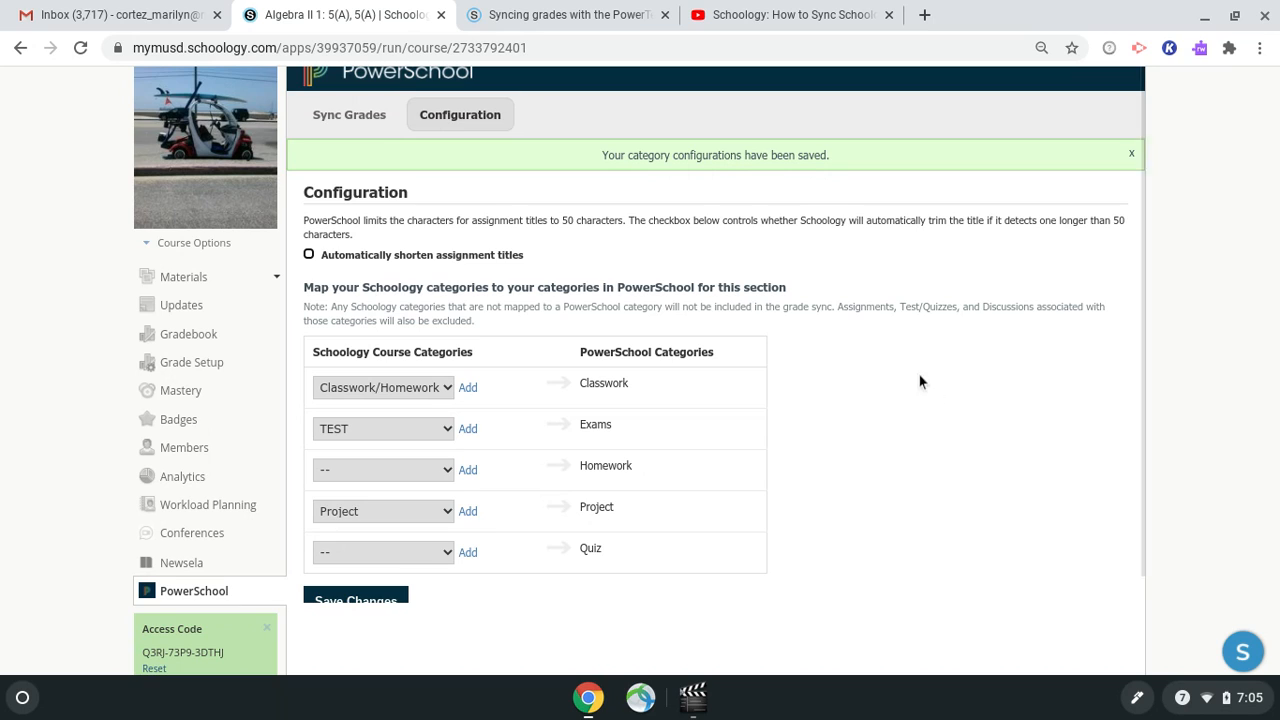
# Open the Sync Grades tab and review the list of assignments and their sync status.
pyautogui.scroll(1, 920, 375)
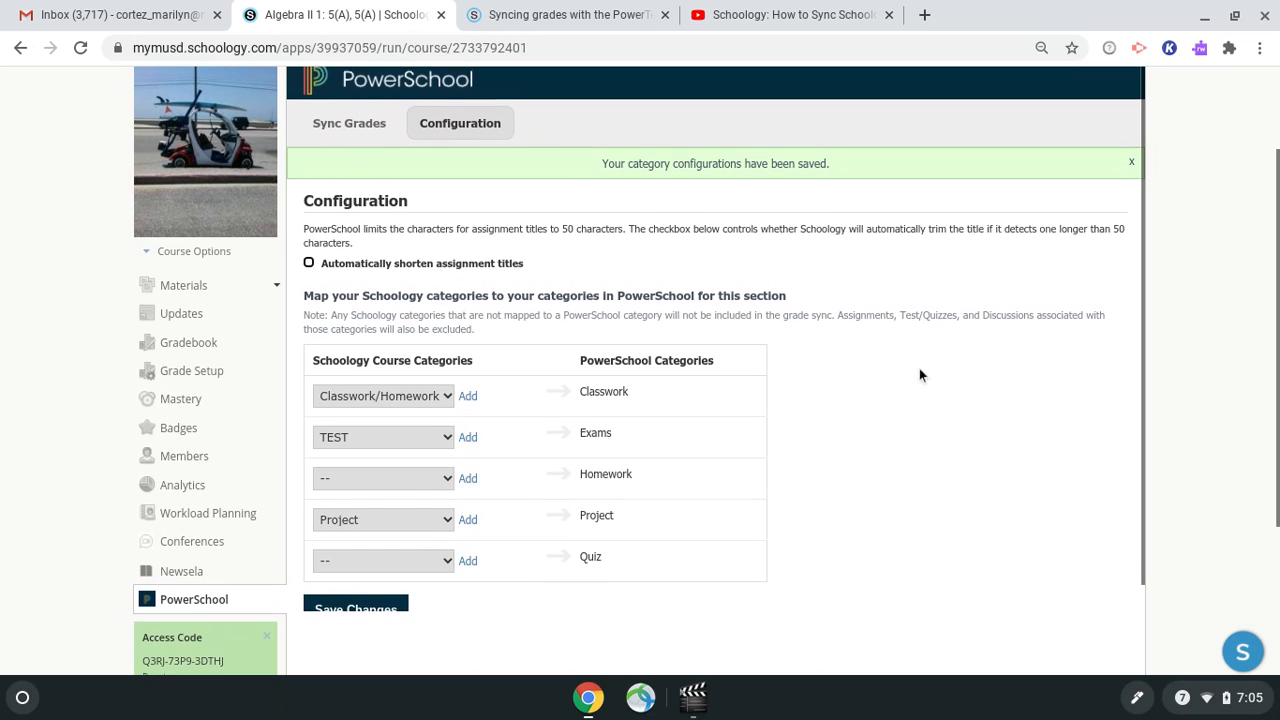
pyautogui.click(340, 134)
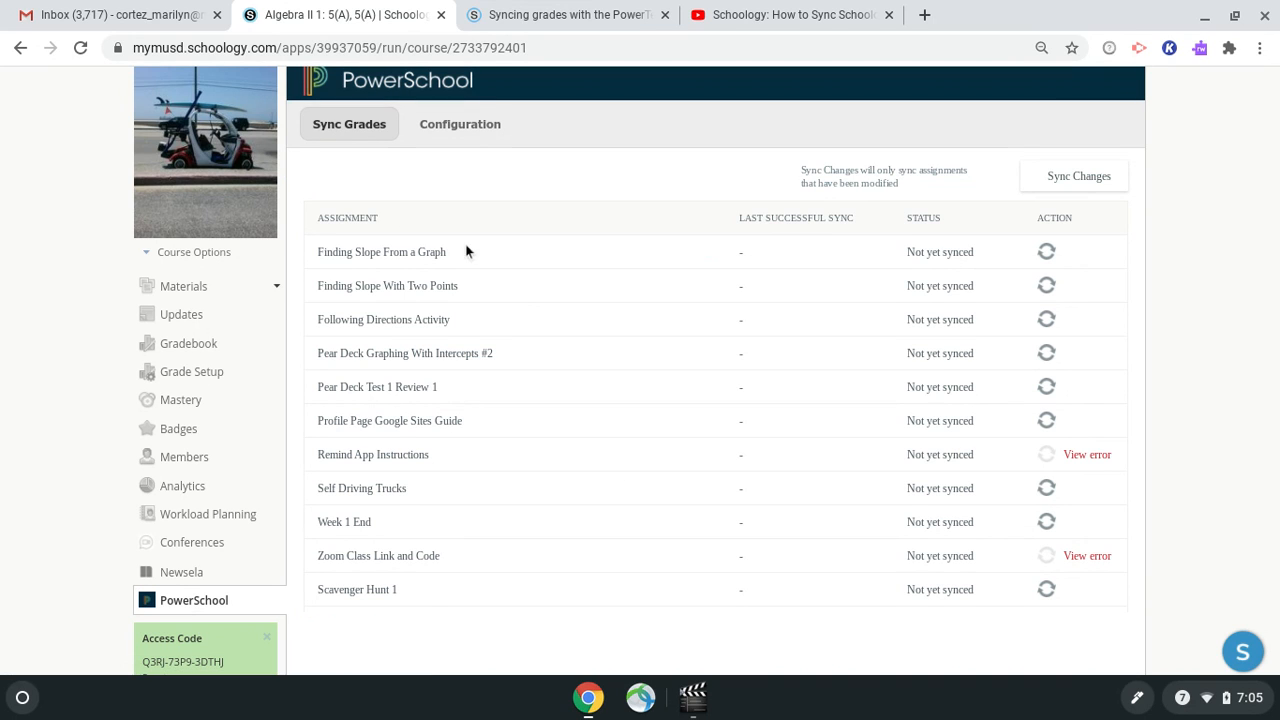
pyautogui.scroll(-1, 439, 535)
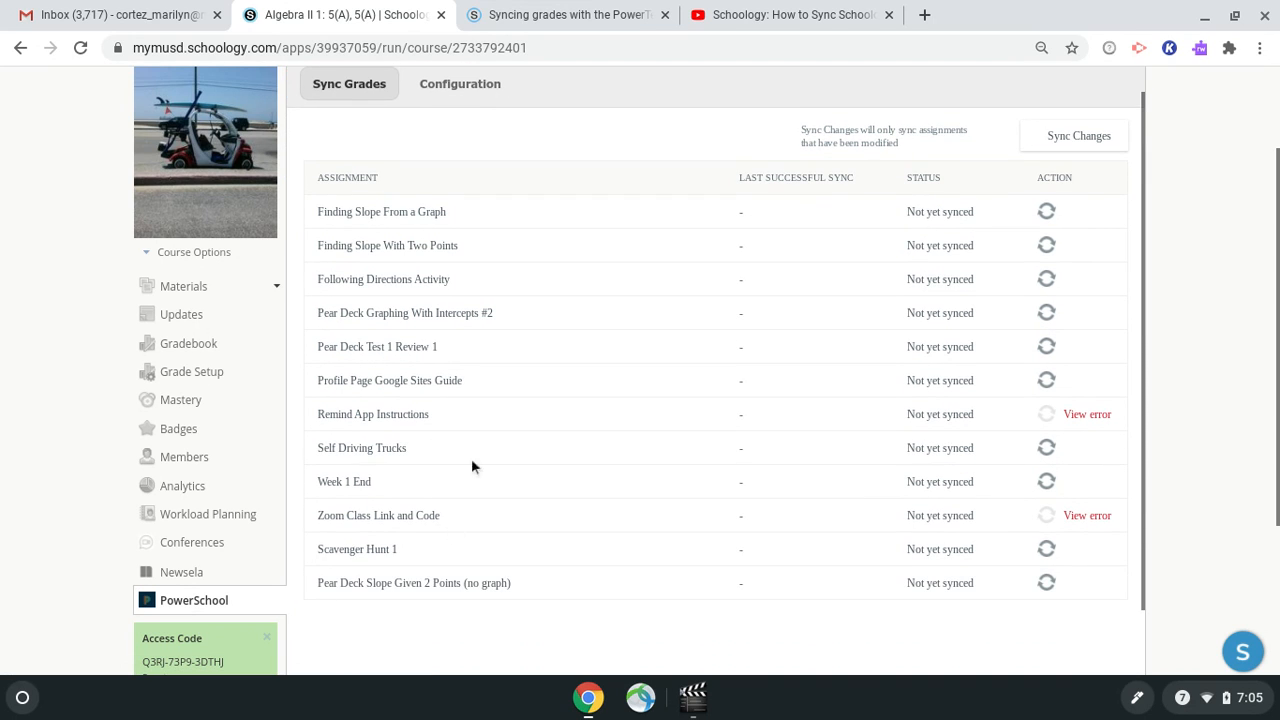
pyautogui.scroll(1, 471, 400)
pyautogui.scroll(-1, 512, 302)
pyautogui.scroll(-2, 550, 474)
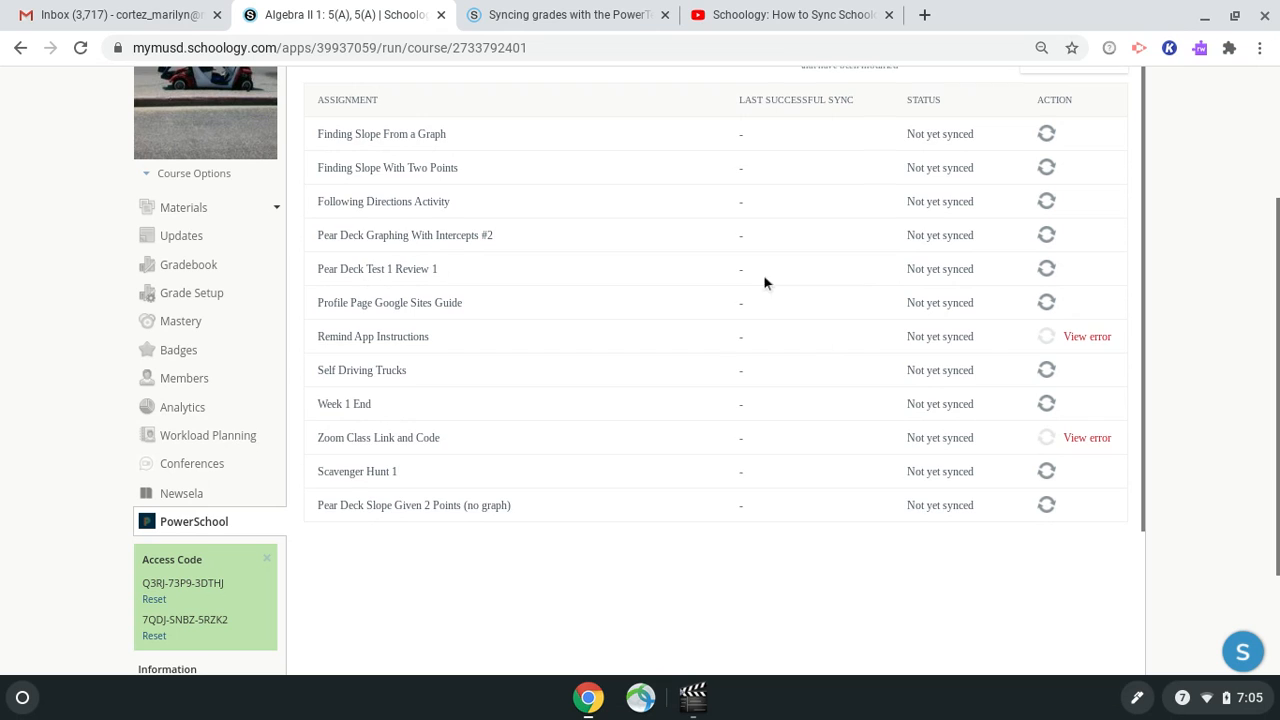
pyautogui.scroll(1, 770, 260)
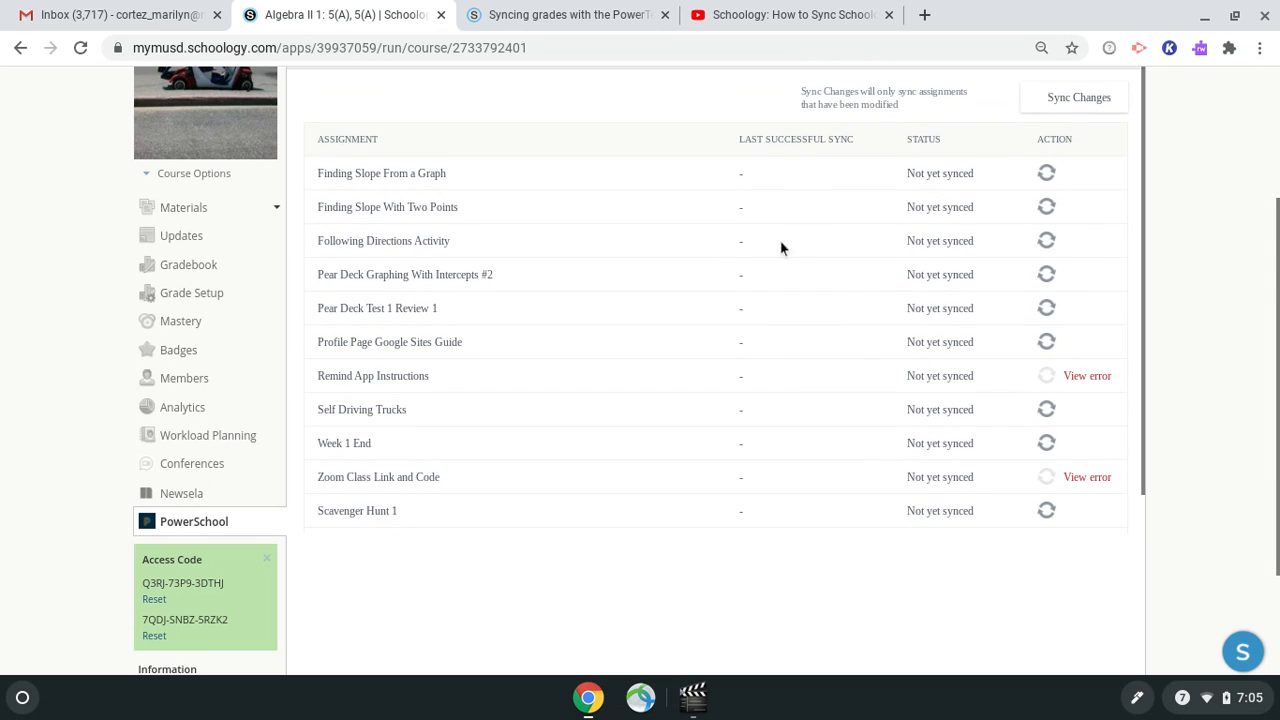
# Sync each syncable assignment individually, from Finding Slope From a Graph through Scavenger Hunt 1.
pyautogui.click(1046, 176)
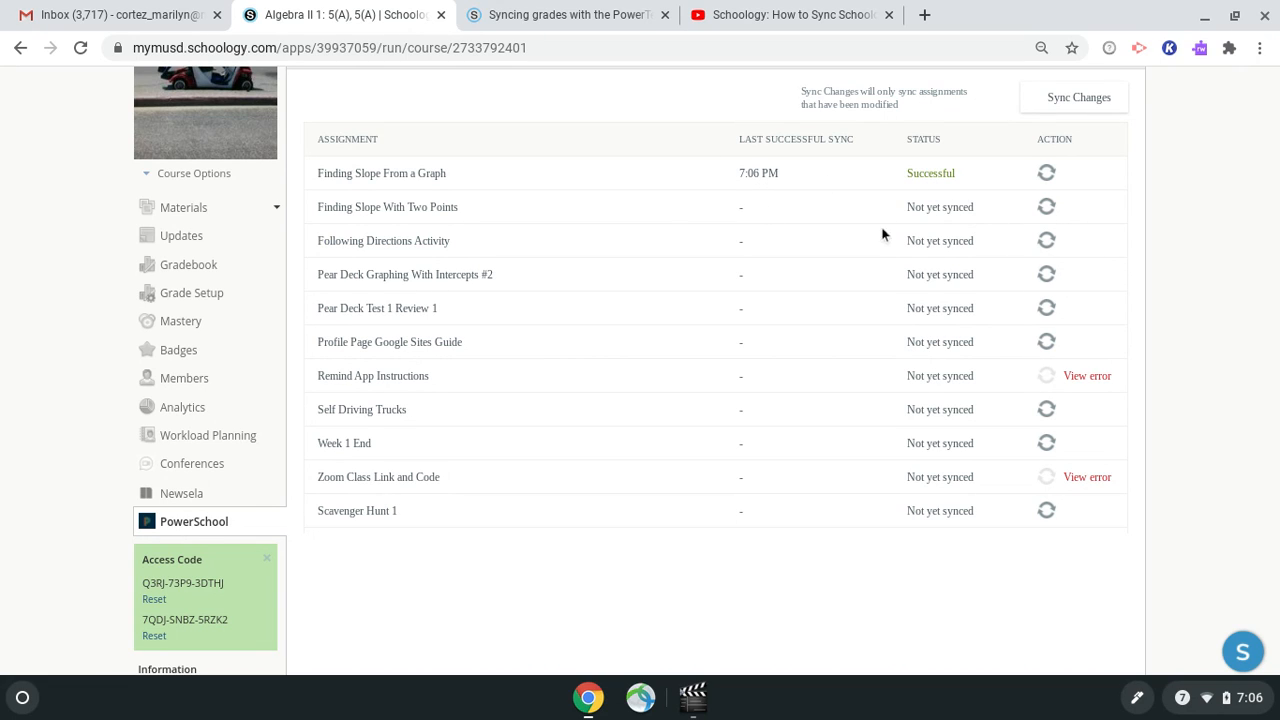
pyautogui.click(1047, 207)
pyautogui.click(1048, 242)
pyautogui.click(1049, 280)
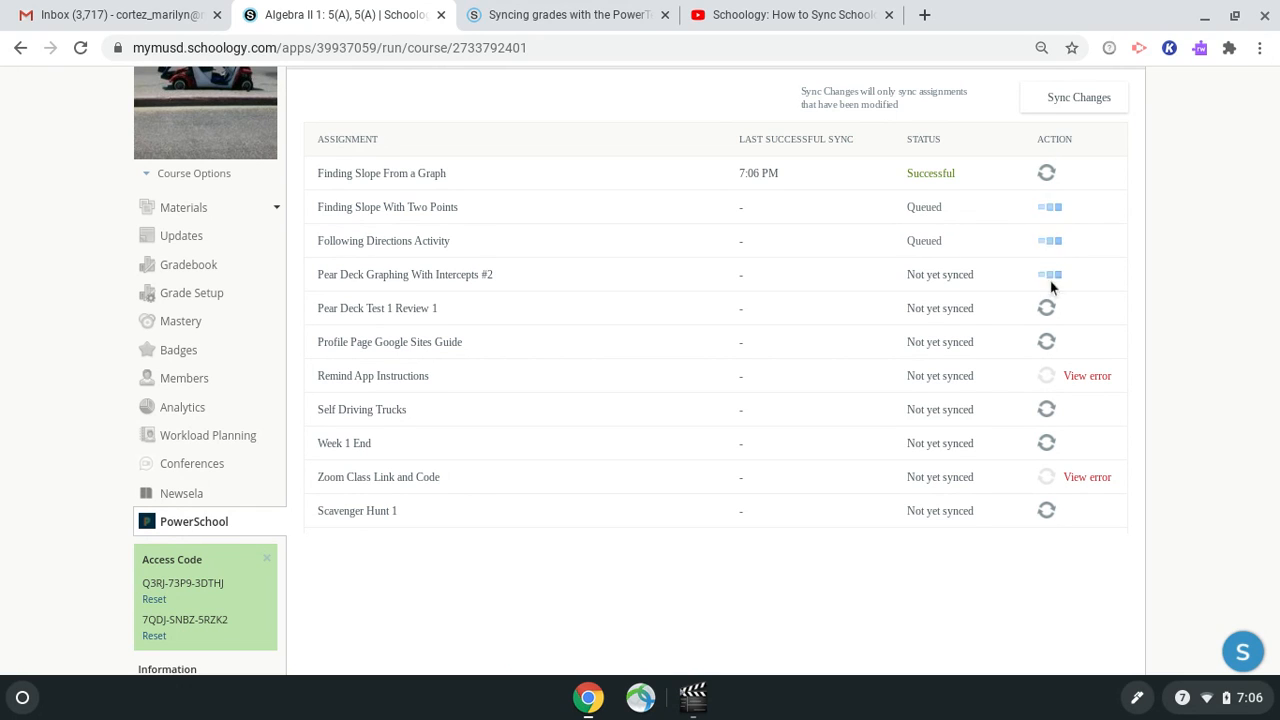
pyautogui.click(1046, 310)
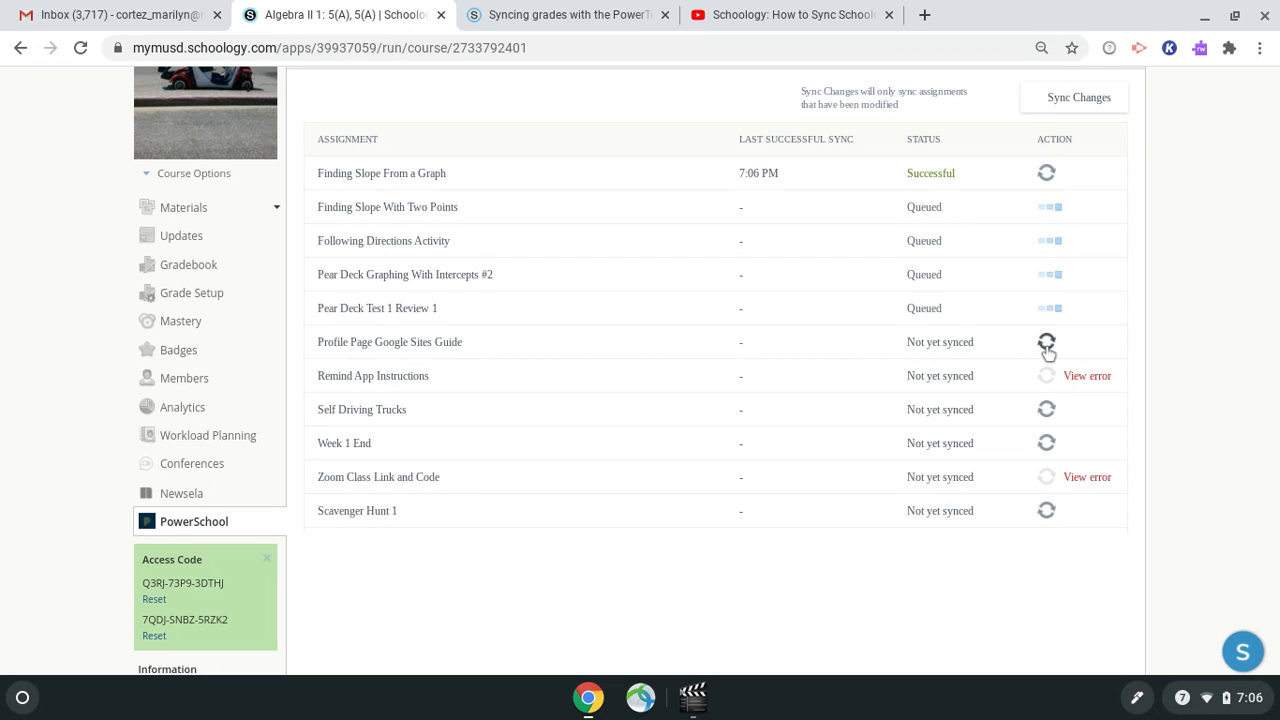
pyautogui.click(1047, 344)
pyautogui.click(1046, 411)
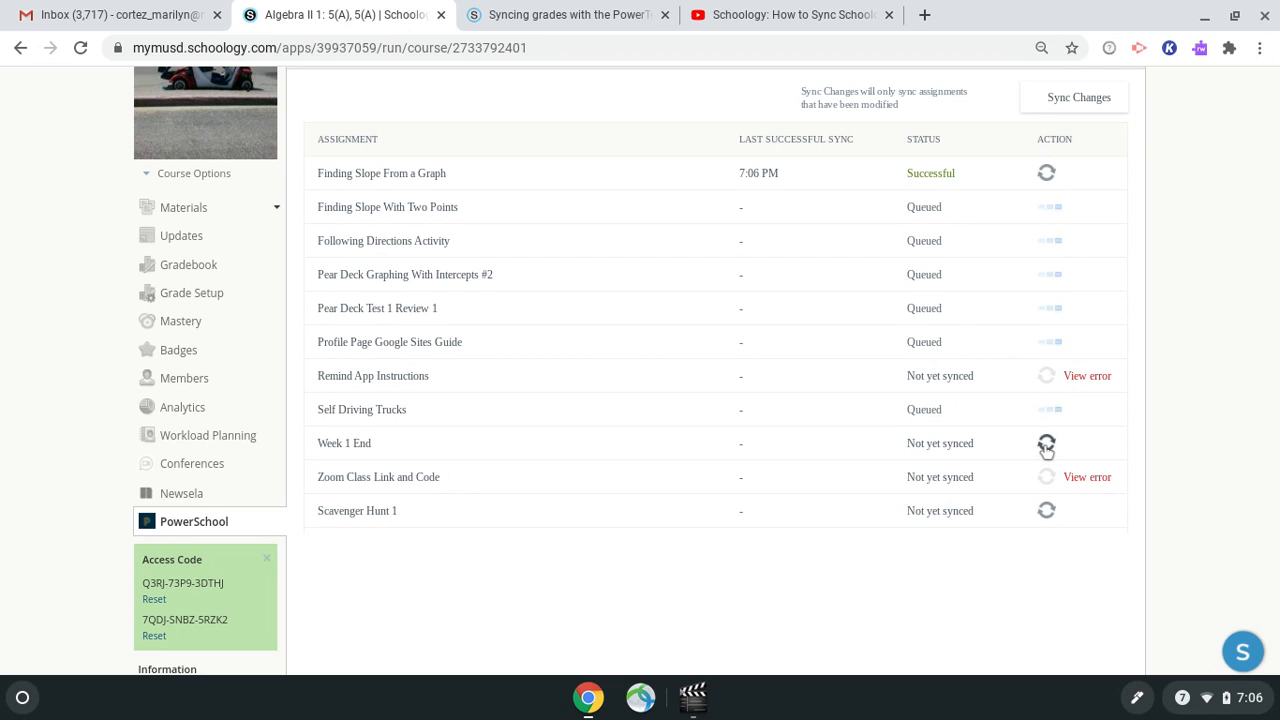
pyautogui.click(1046, 446)
pyautogui.click(1047, 512)
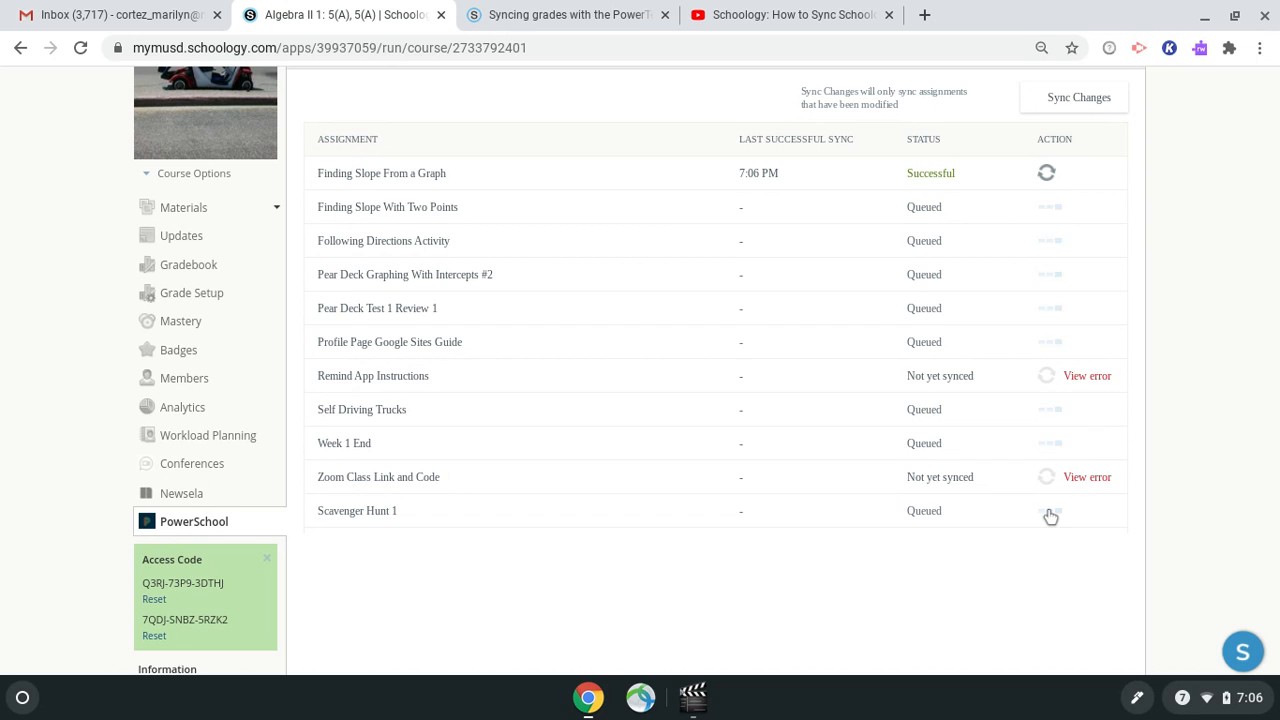
# Return to Courses and open the Principles of Engineering 4(A) course's Grade Setup.
pyautogui.scroll(2, 540, 245)
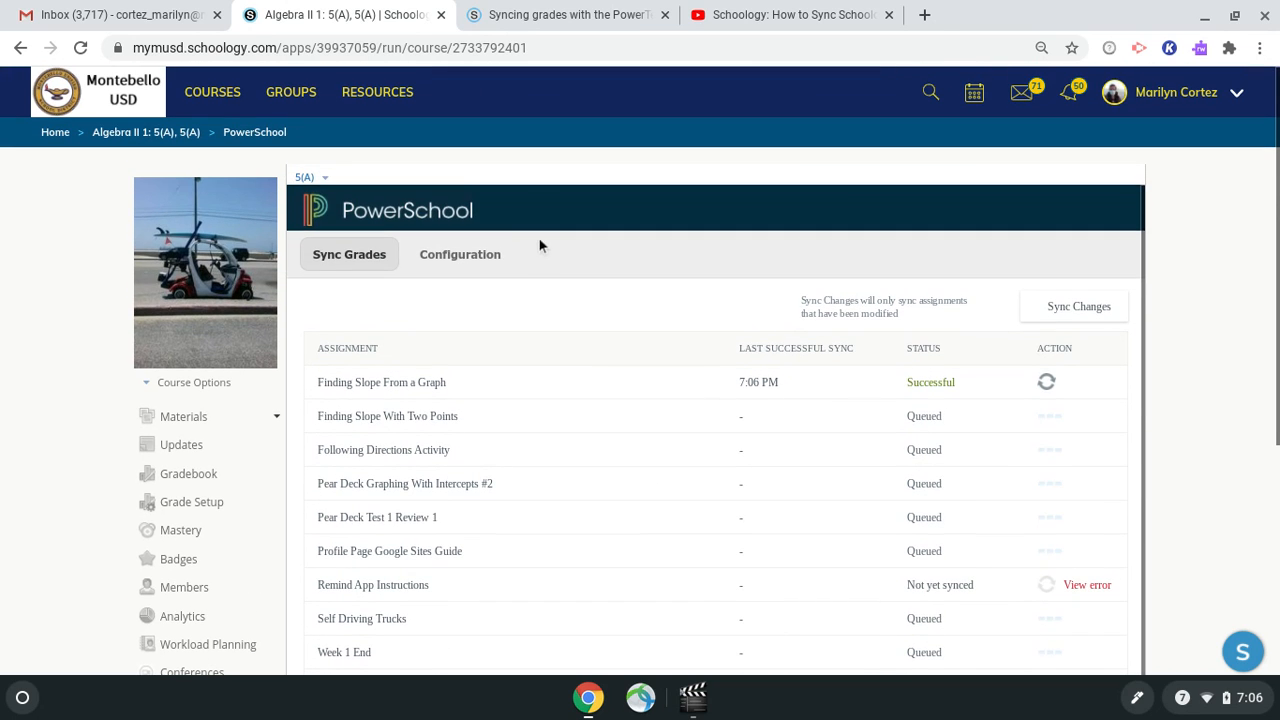
pyautogui.scroll(-1, 506, 260)
pyautogui.scroll(1, 506, 260)
pyautogui.click(214, 92)
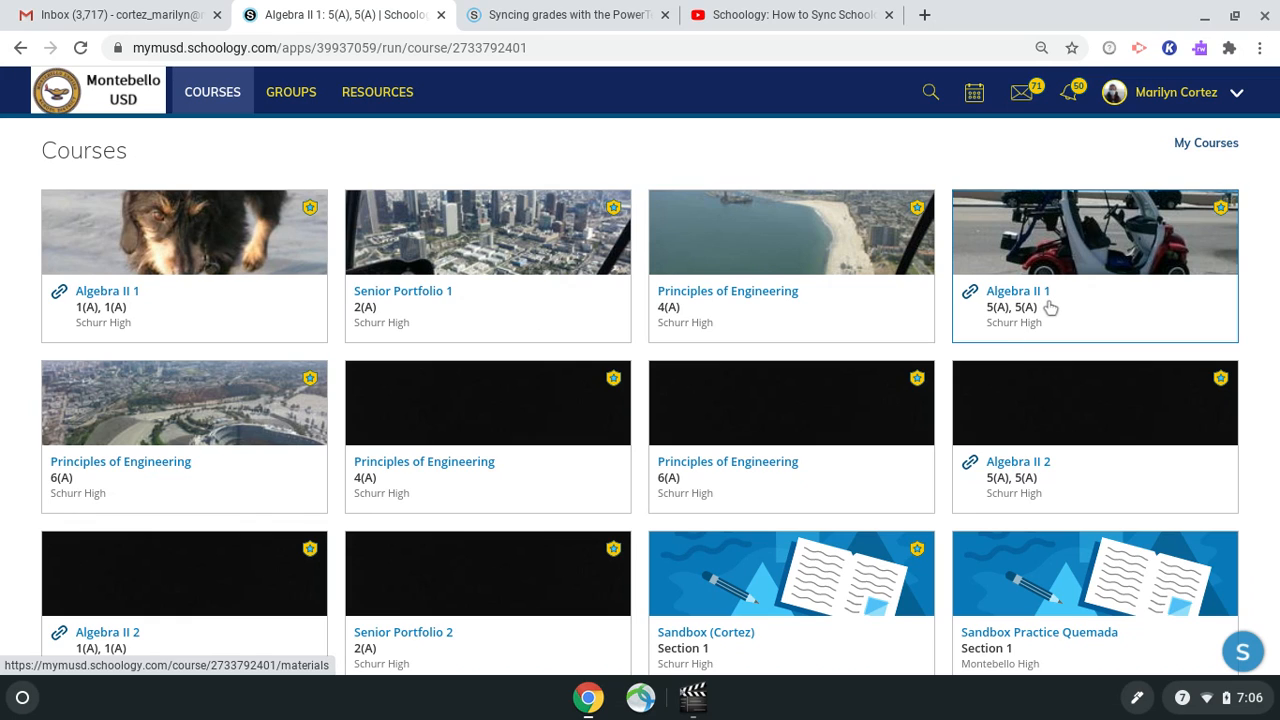
pyautogui.click(776, 293)
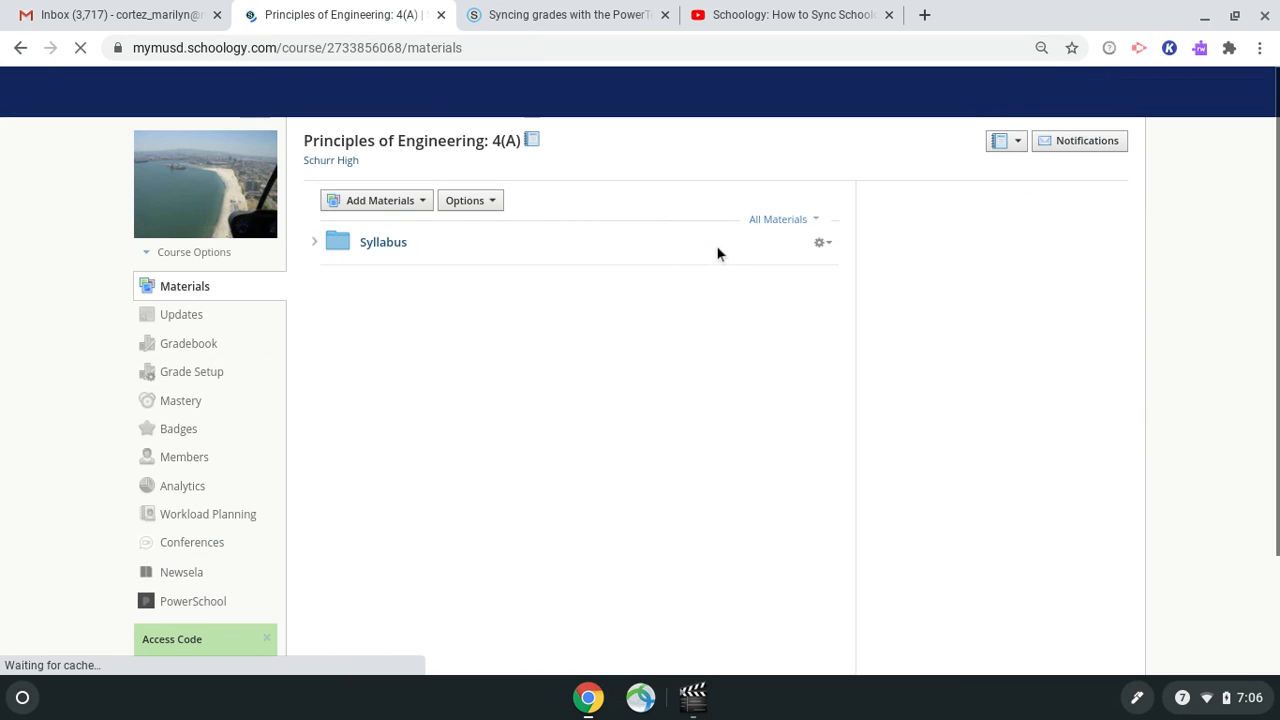
pyautogui.click(209, 376)
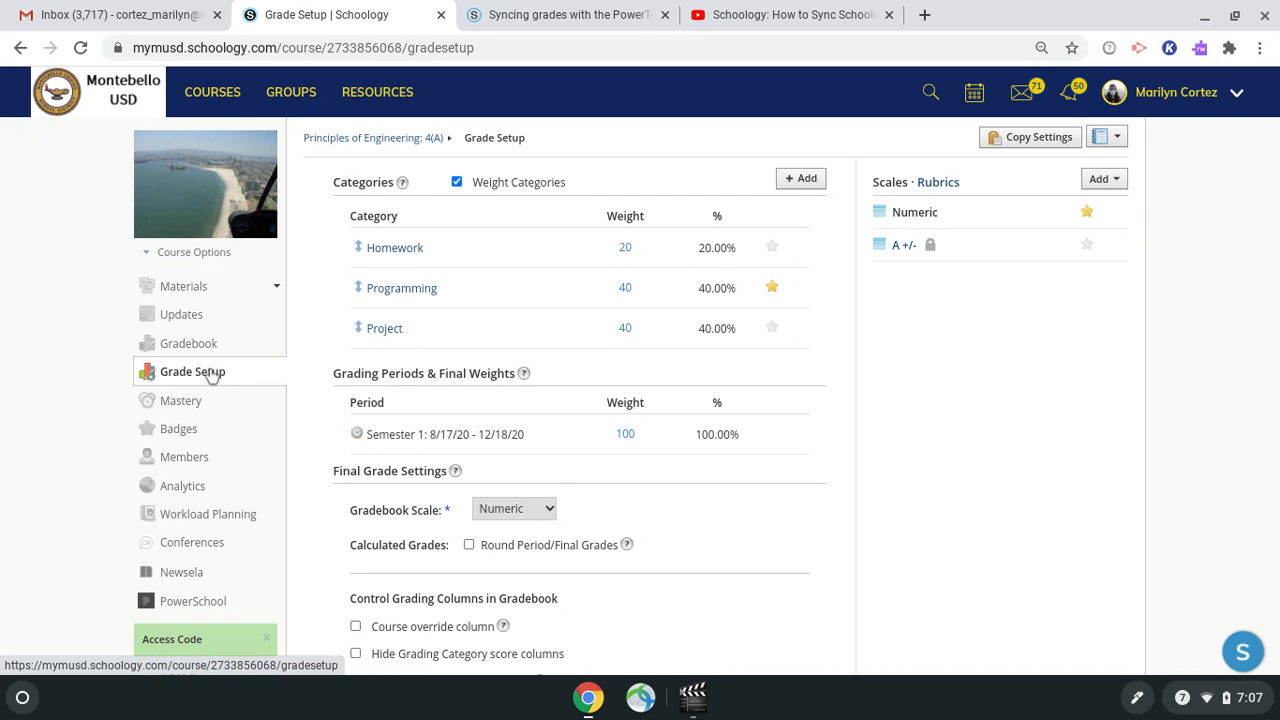
# Open this course's PowerSchool configuration page for category mapping.
pyautogui.click(201, 606)
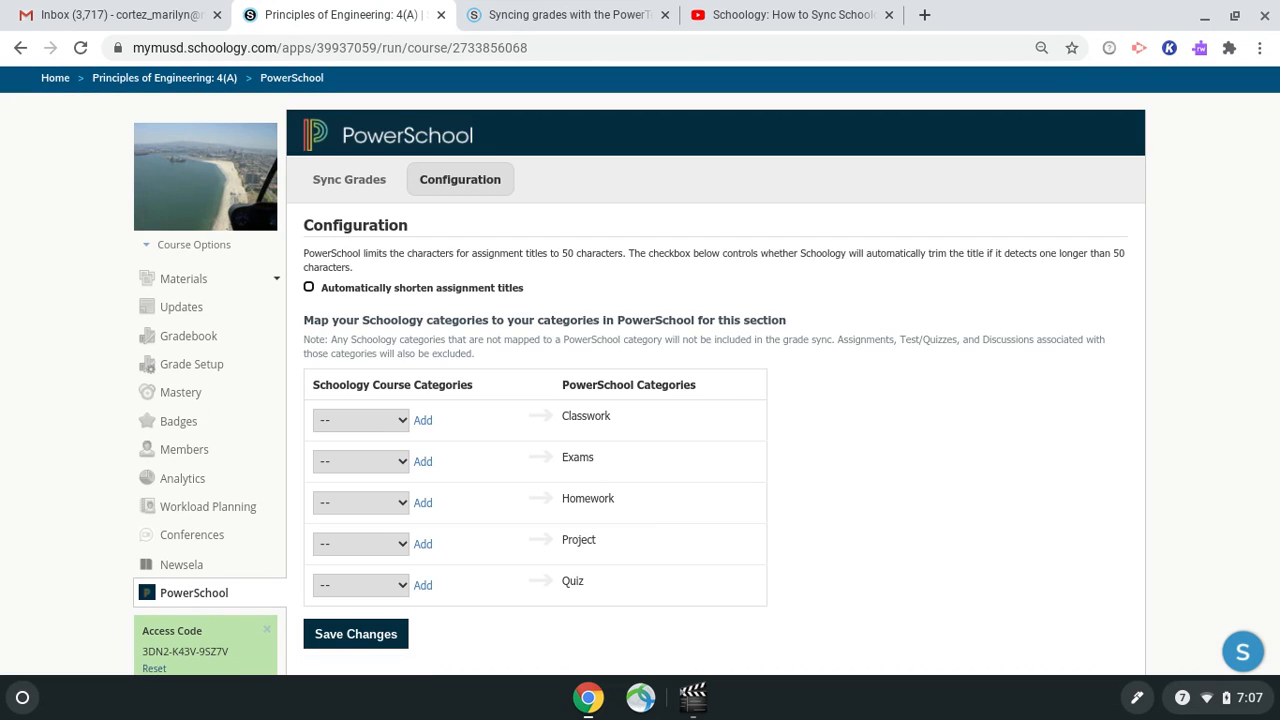
pyautogui.scroll(-1, 870, 390)
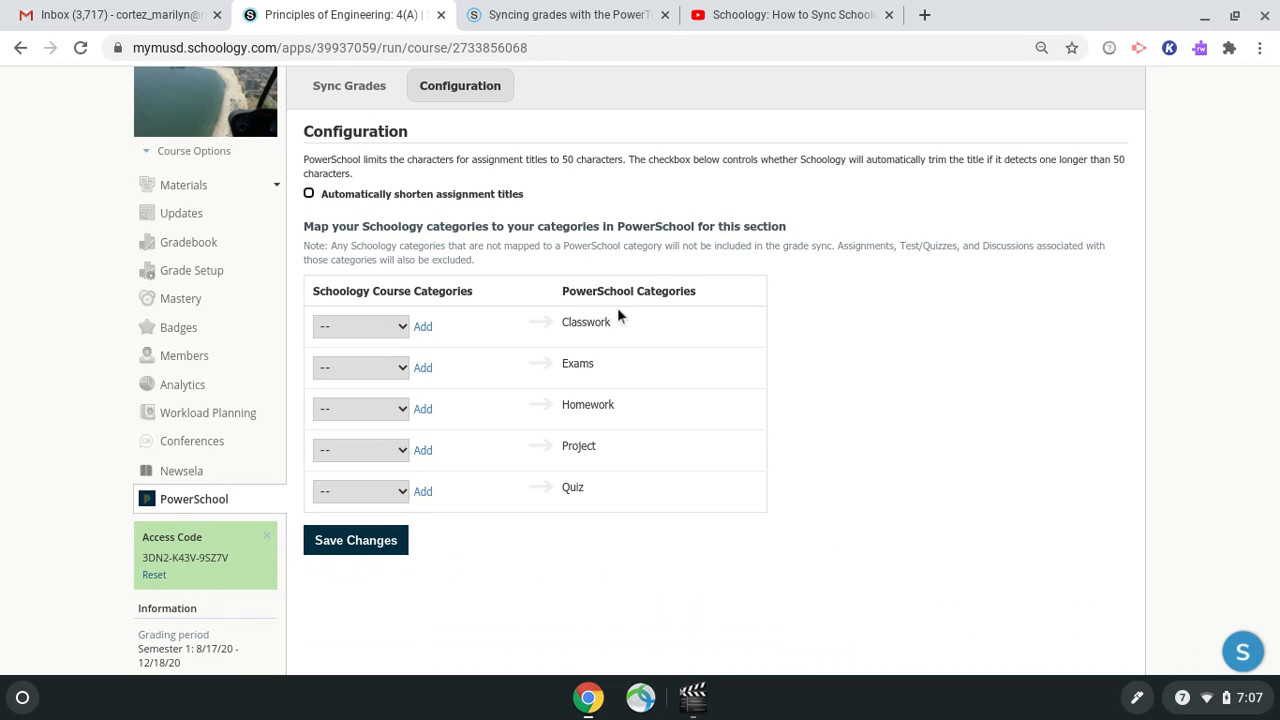
pyautogui.click(402, 326)
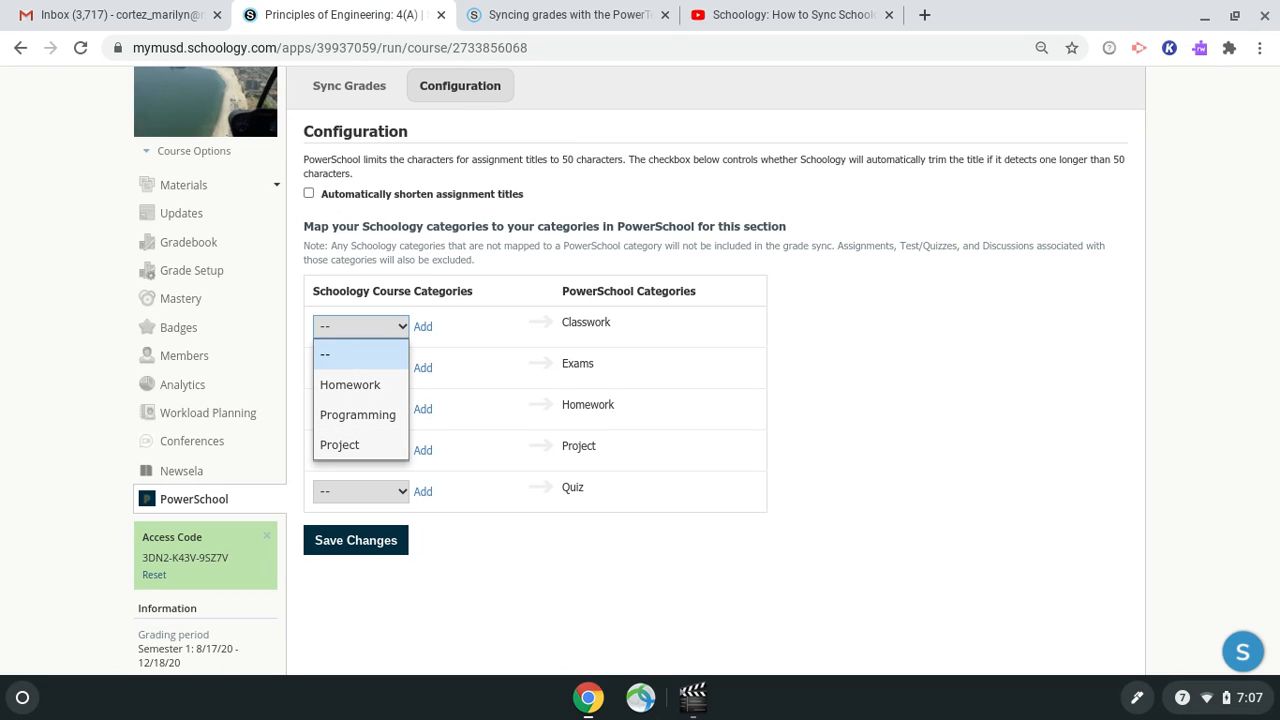
pyautogui.click(403, 328)
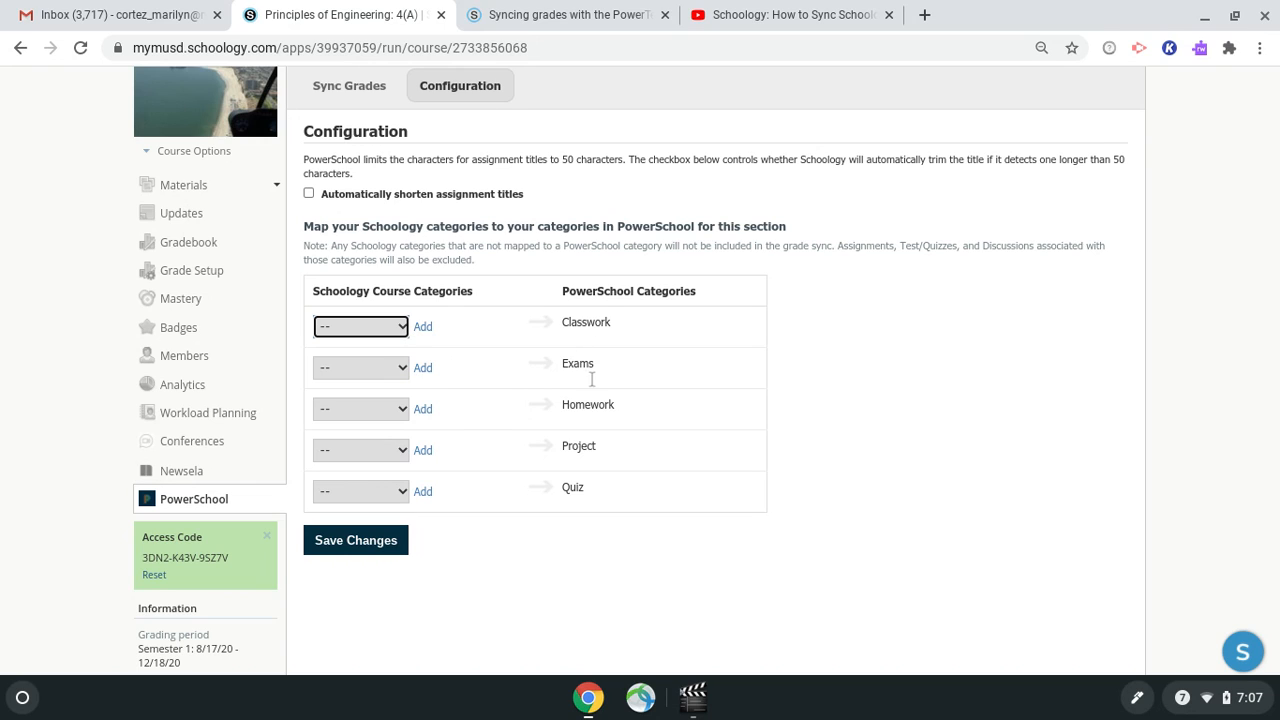
# Map the Schoology Homework and Project categories to the PowerSchool Homework and Project categories.
pyautogui.click(404, 411)
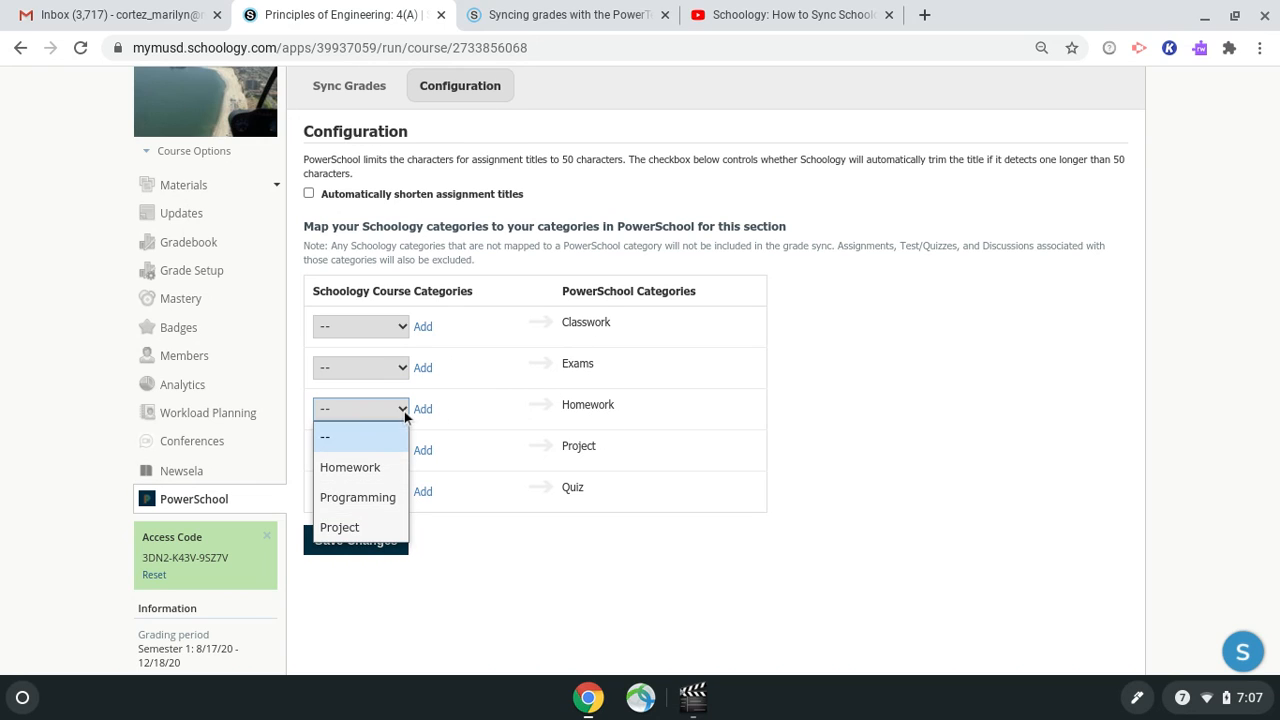
pyautogui.click(383, 470)
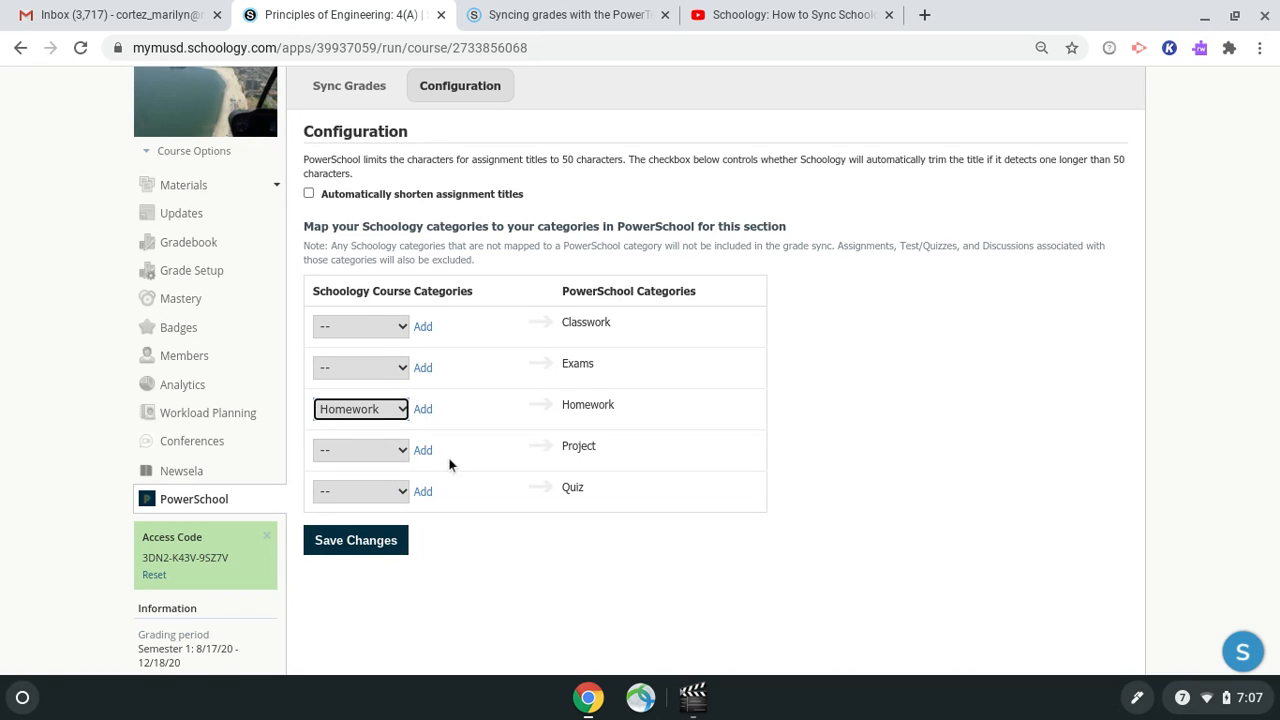
pyautogui.click(402, 450)
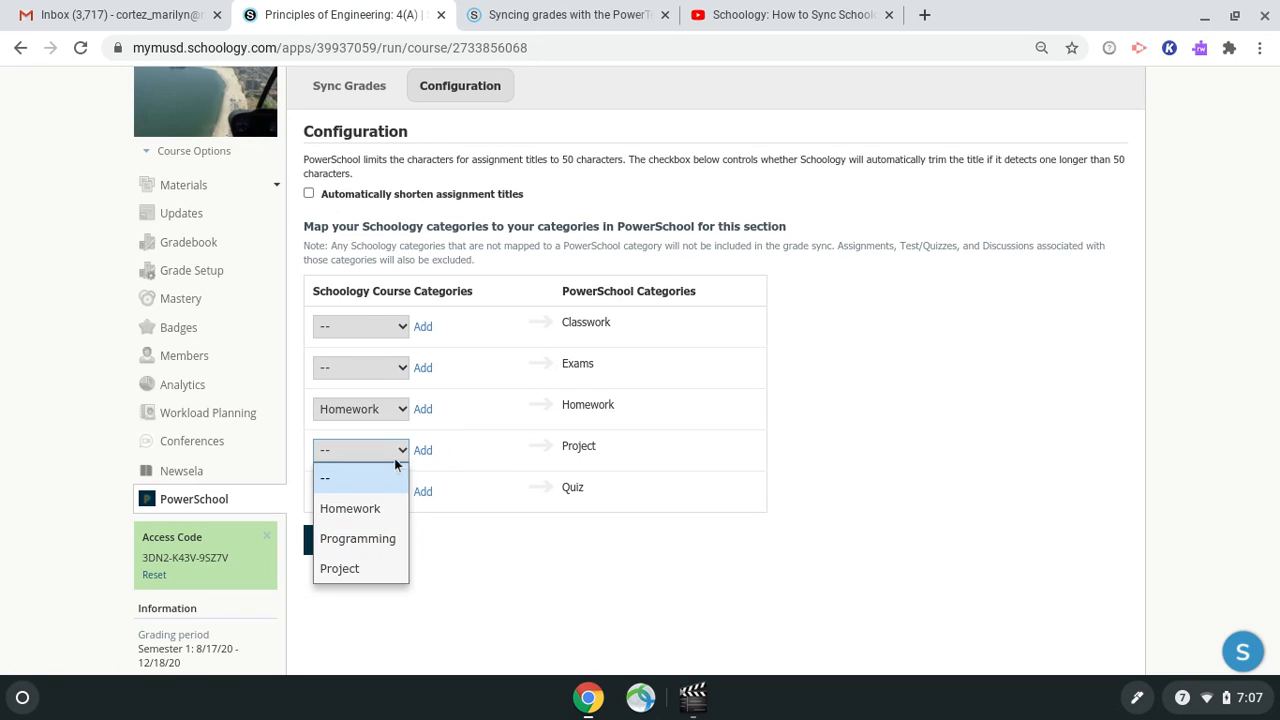
pyautogui.click(362, 568)
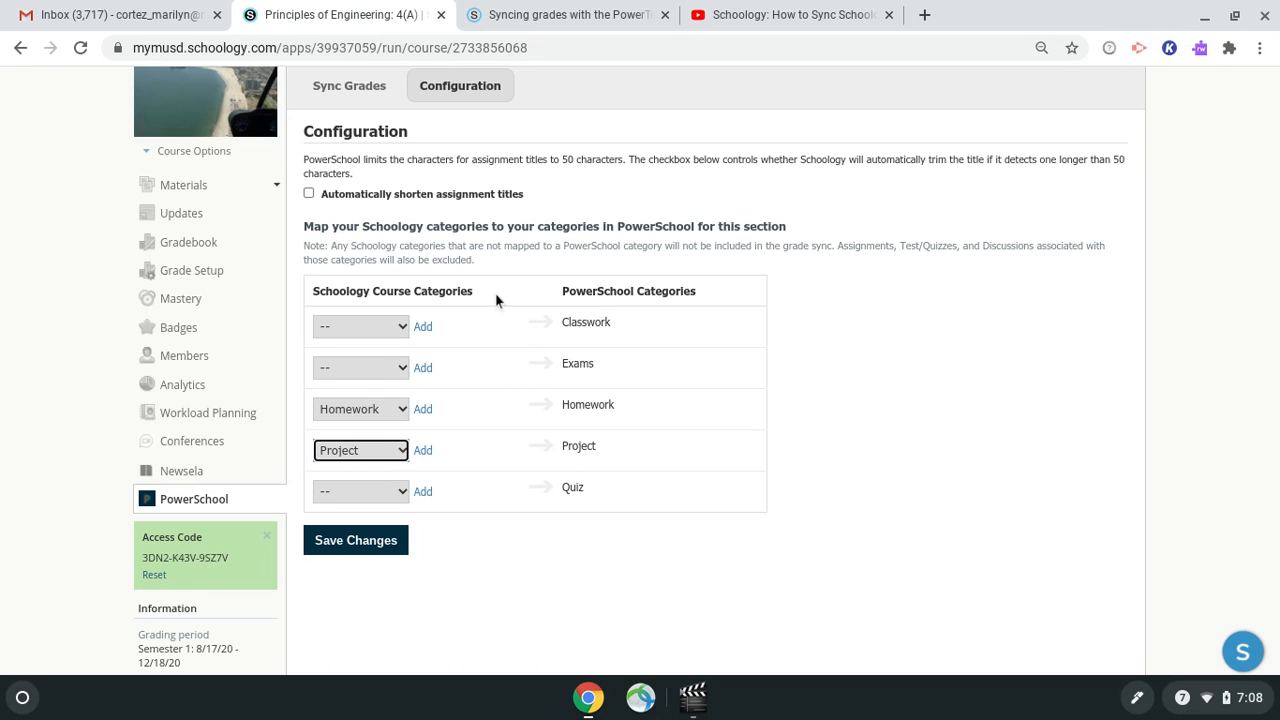
# Map the Schoology Programming category to the PowerSchool Exams category and save the changes.
pyautogui.click(403, 370)
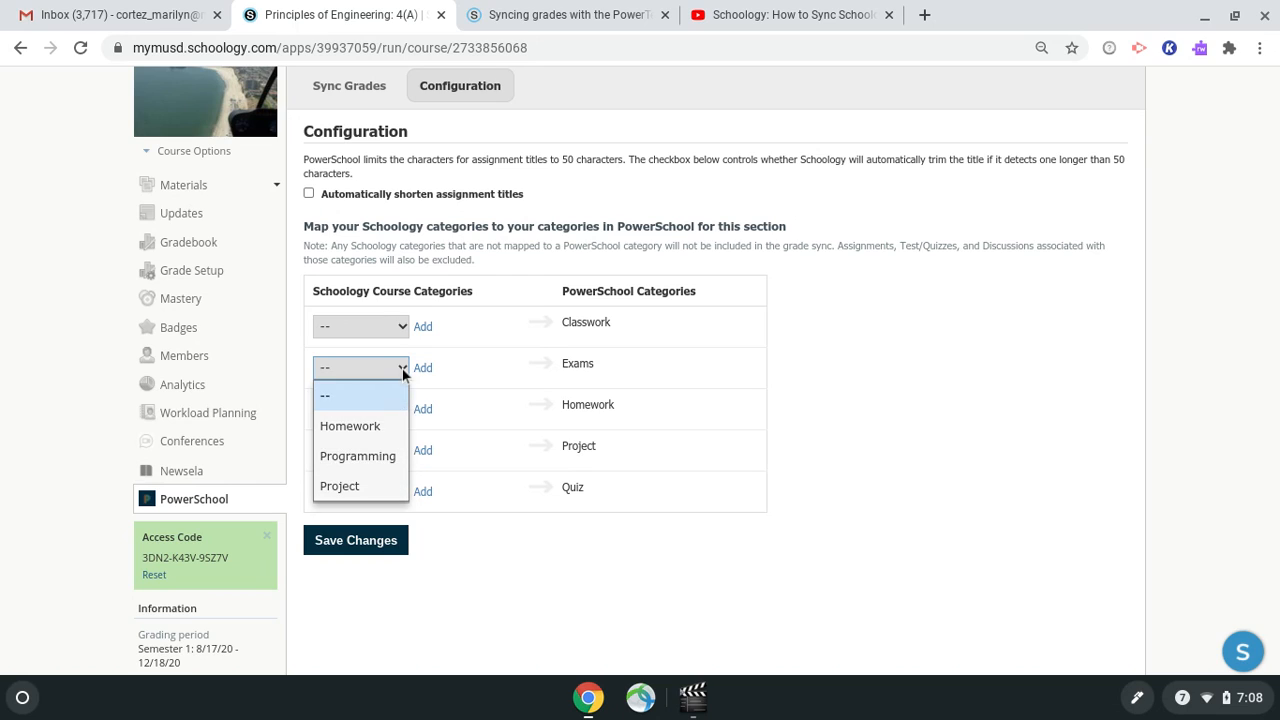
pyautogui.click(385, 459)
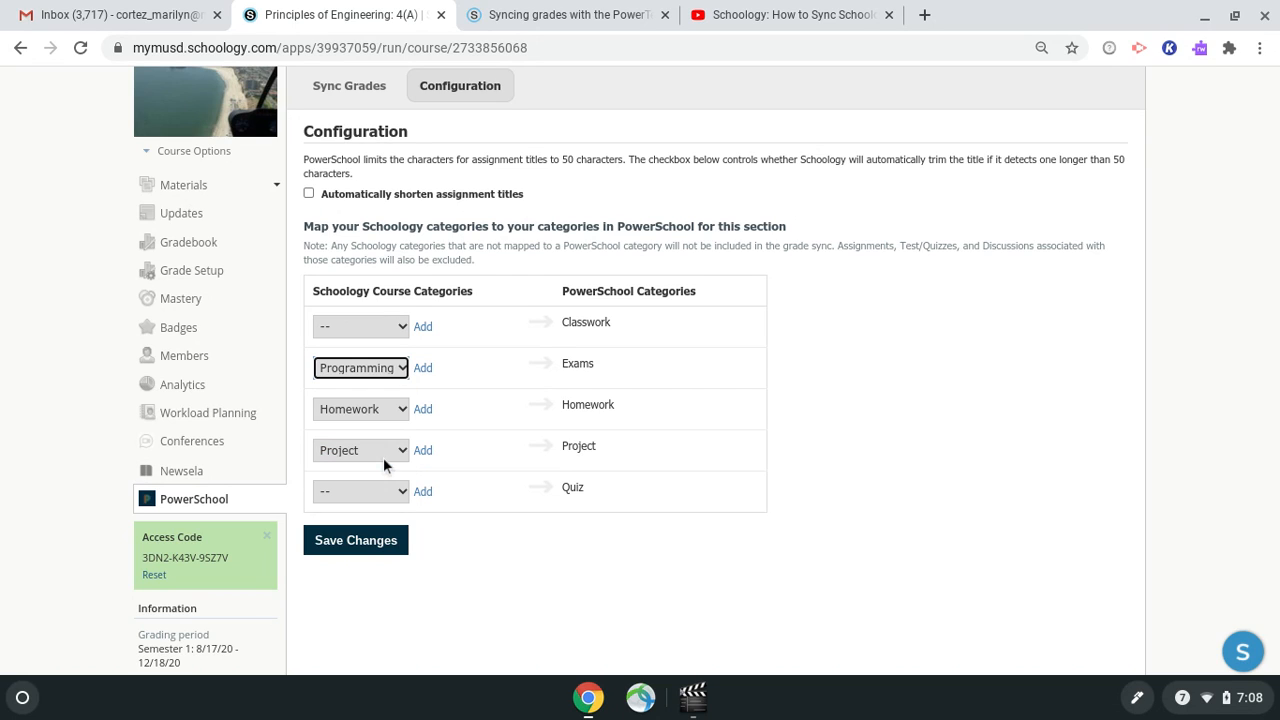
pyautogui.click(371, 549)
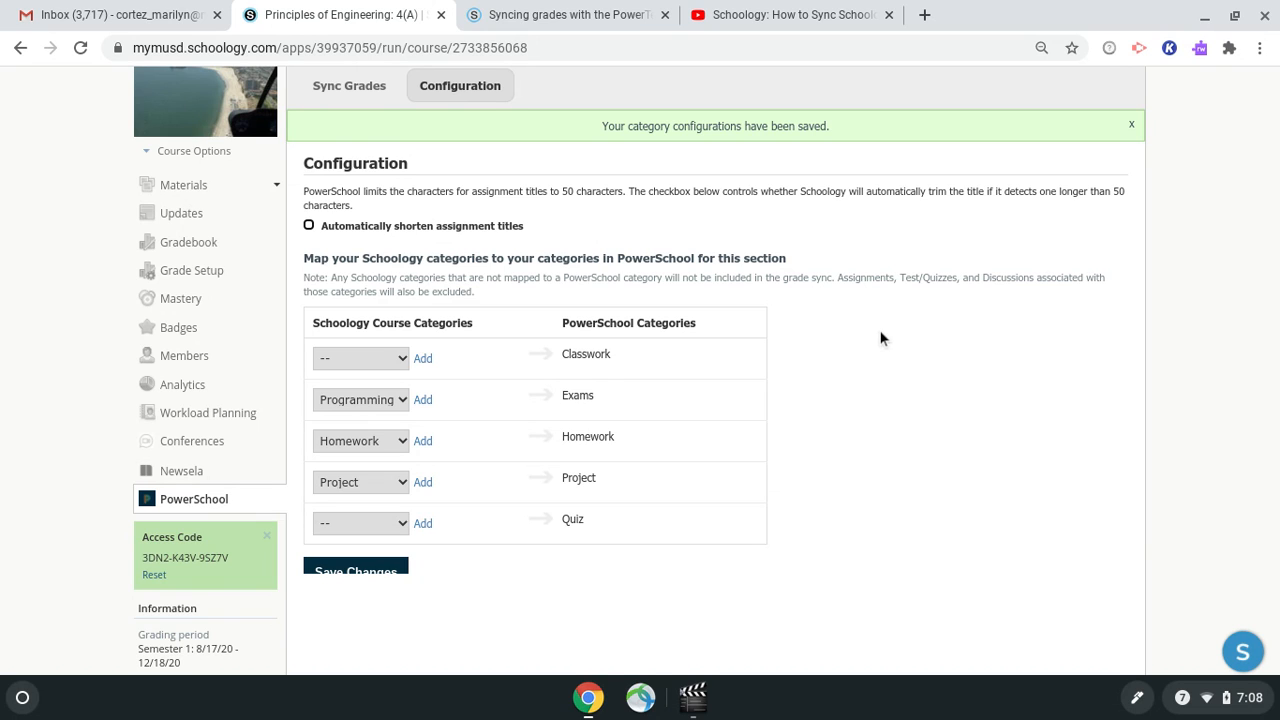
# Open Sync Grades and sync each assignment individually, from Course 1 (online) through Santiago: Prodigy Programmer.
pyautogui.scroll(2, 880, 338)
pyautogui.click(351, 154)
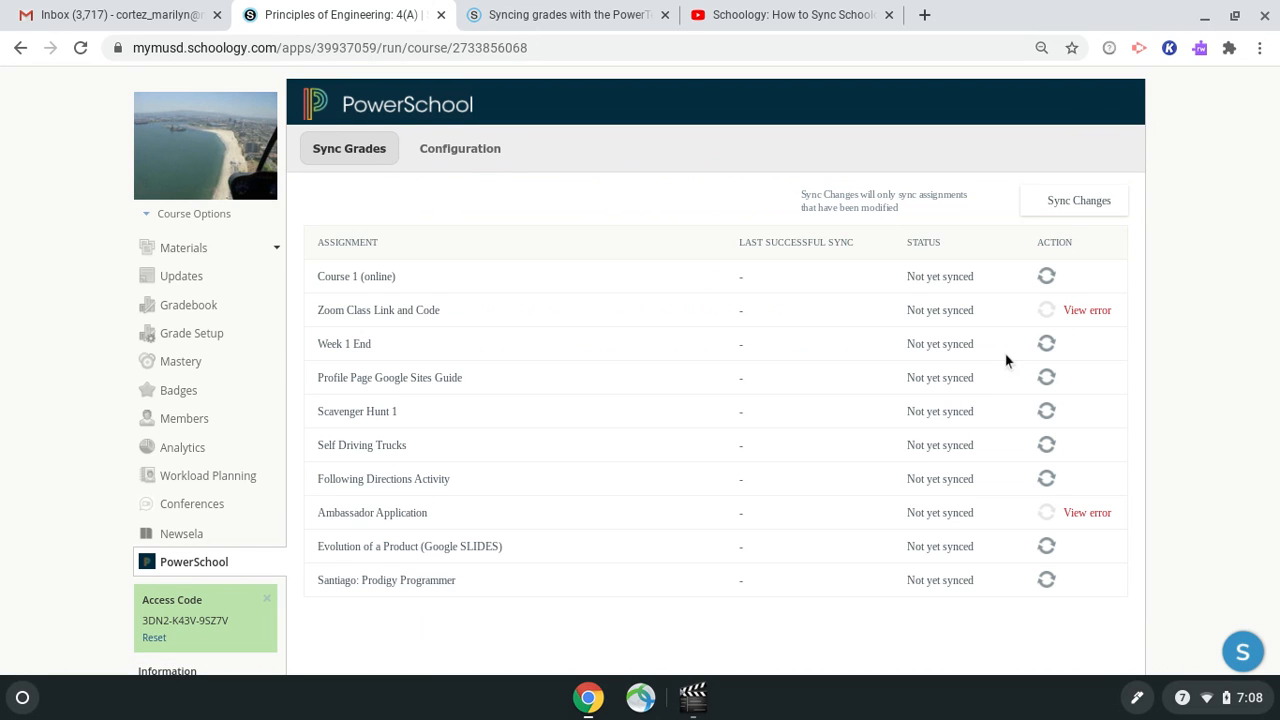
pyautogui.scroll(-1, 1000, 345)
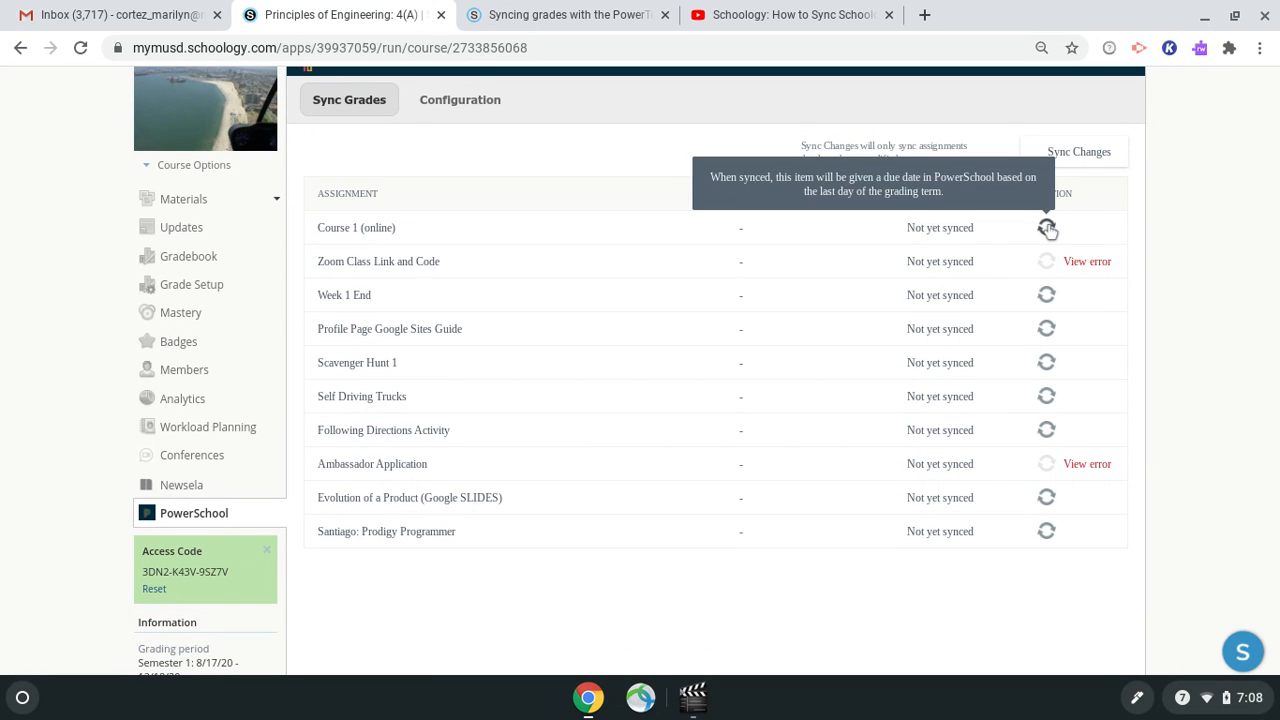
pyautogui.click(1047, 228)
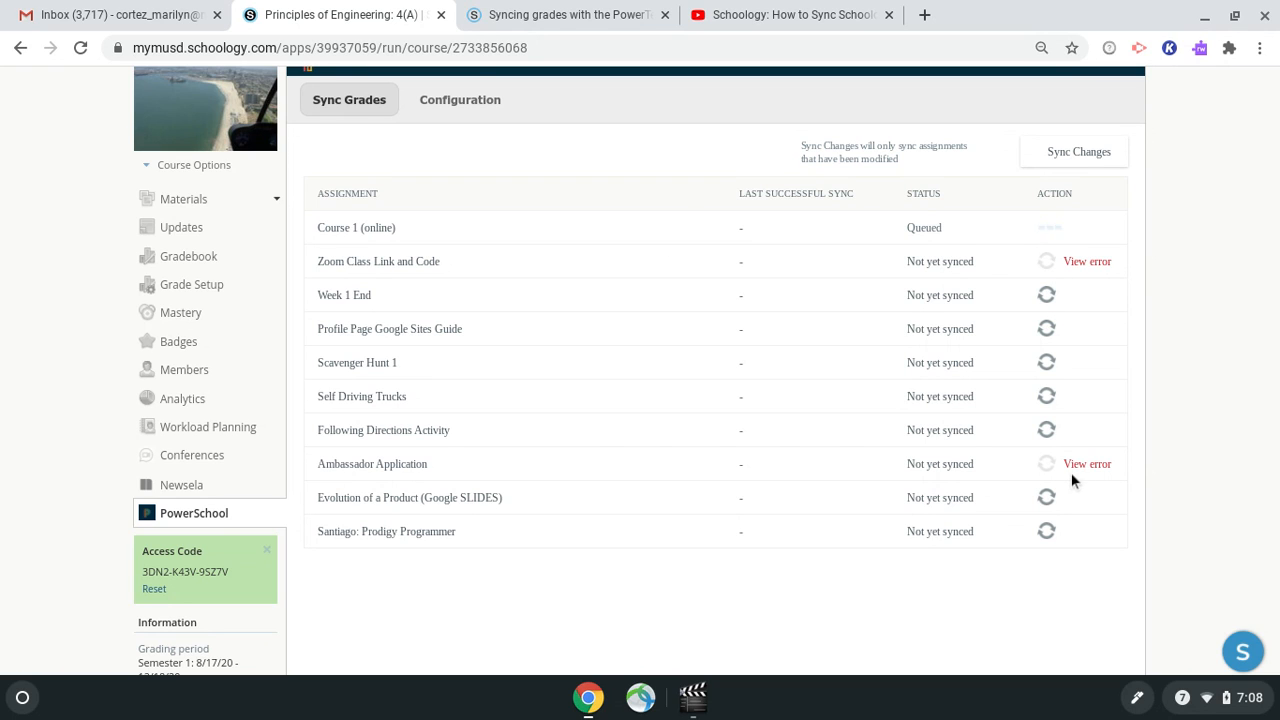
pyautogui.click(1046, 295)
pyautogui.click(1047, 329)
pyautogui.click(1047, 363)
pyautogui.click(1046, 397)
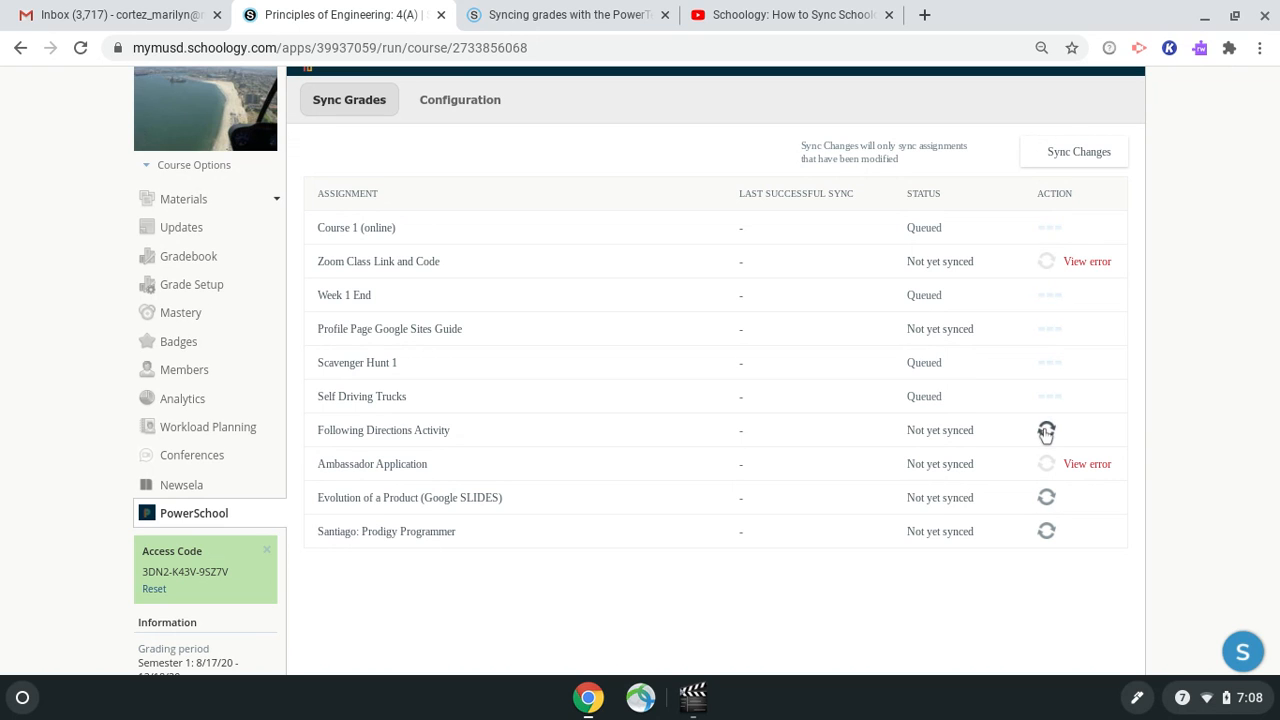
pyautogui.click(1046, 430)
pyautogui.click(1047, 497)
pyautogui.click(1048, 533)
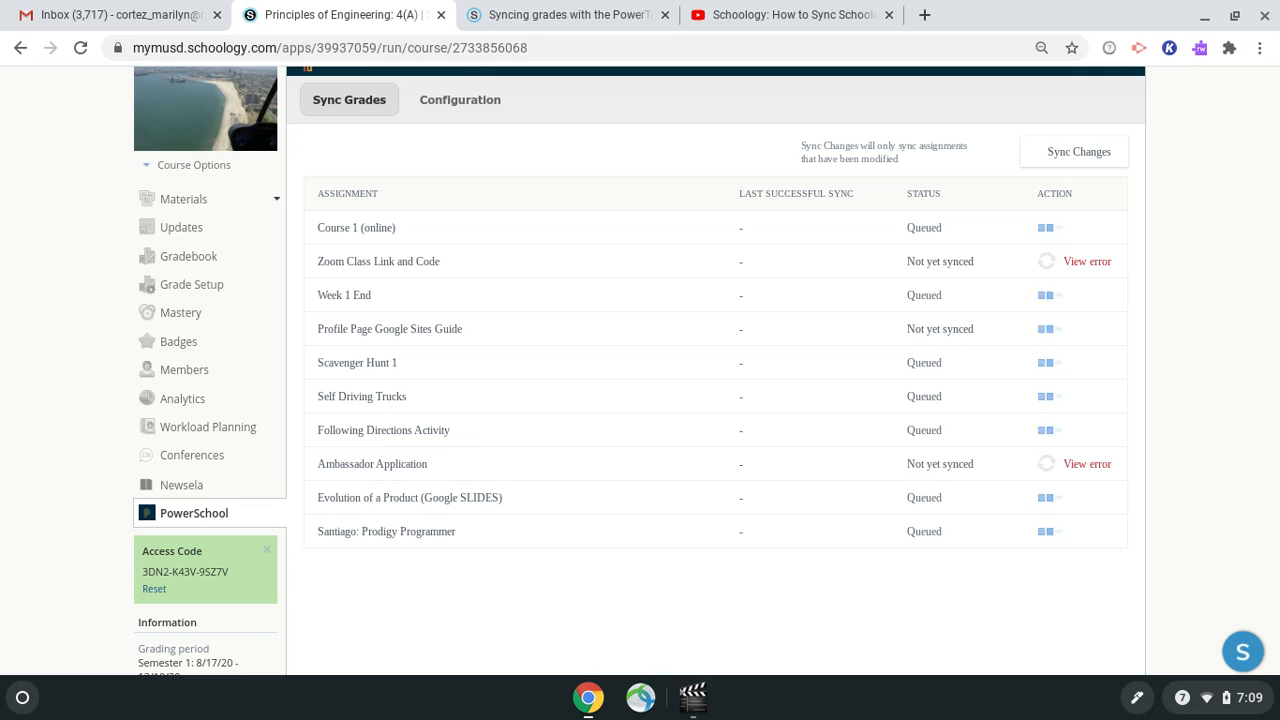
pyautogui.click(698, 708)
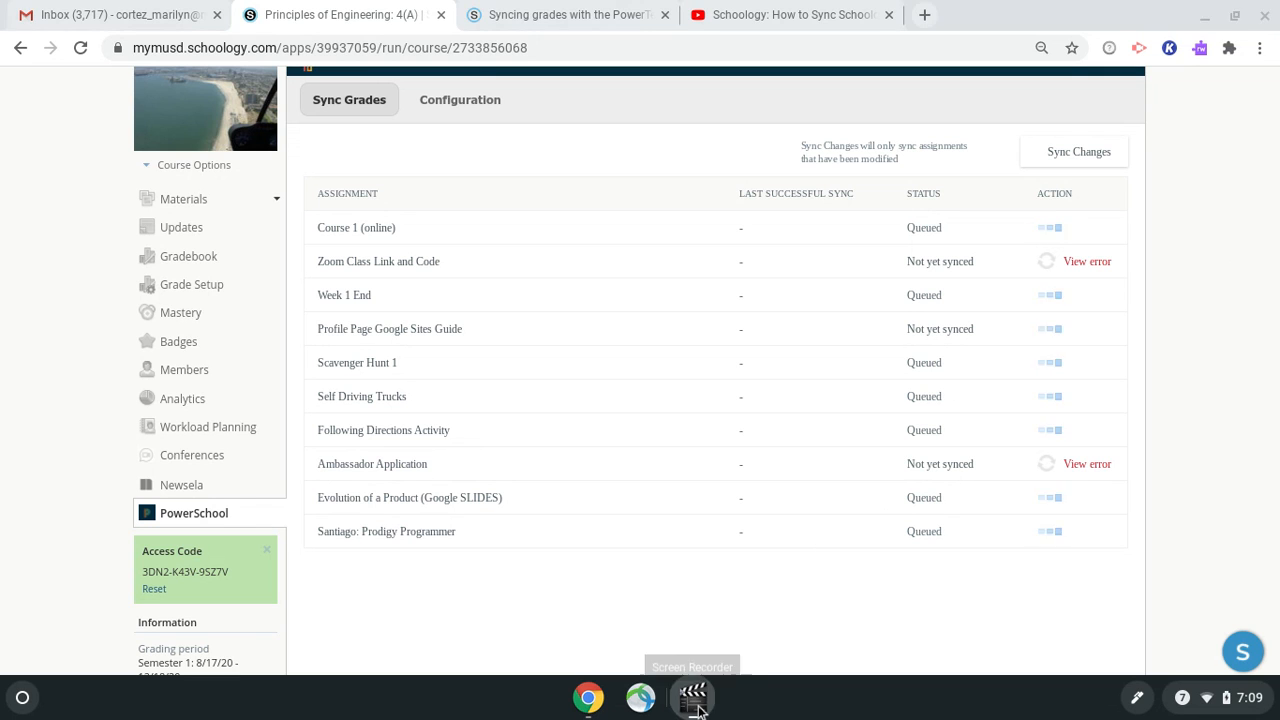